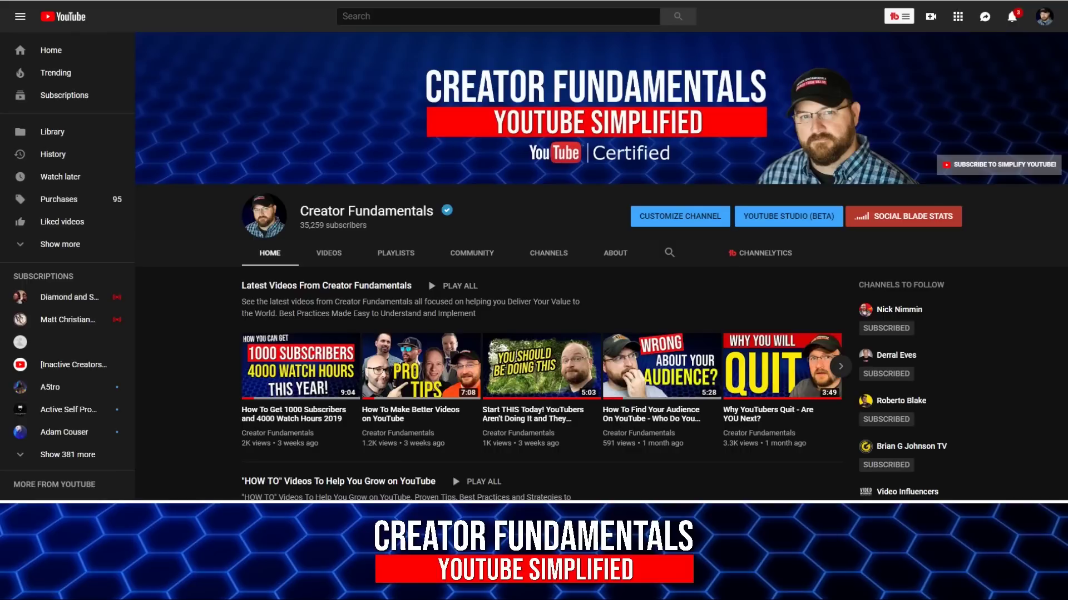
Step: Open the account menu from the profile avatar on the Creator Fundamentals channel page
click(1047, 22)
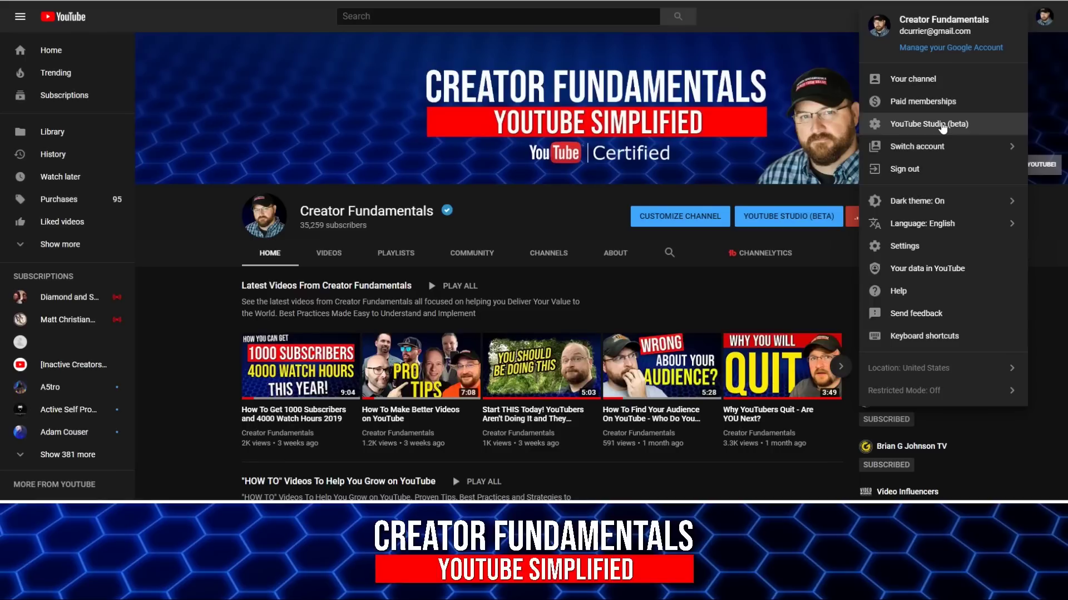
Step: Switch from YouTube Studio to classic Creator Studio, skipping the survey, and open Channel > Upload defaults
click(942, 125)
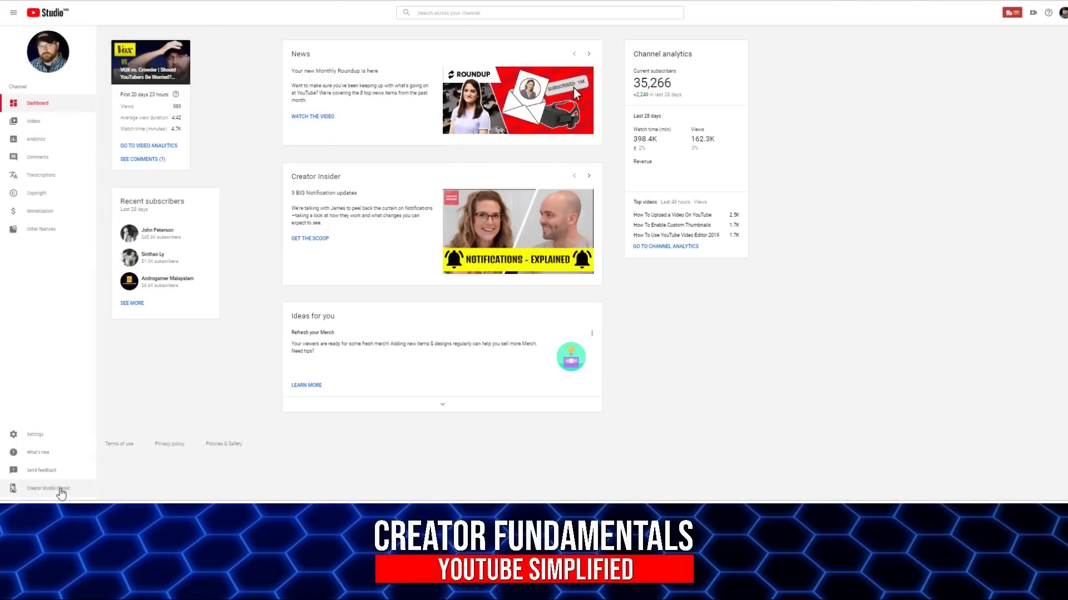
click(61, 493)
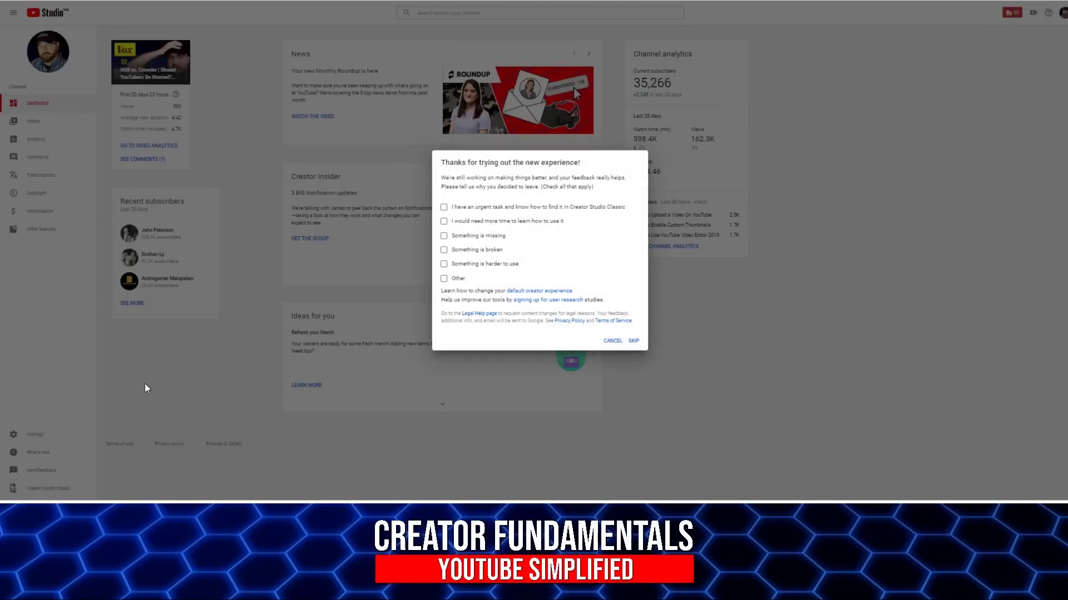
click(634, 341)
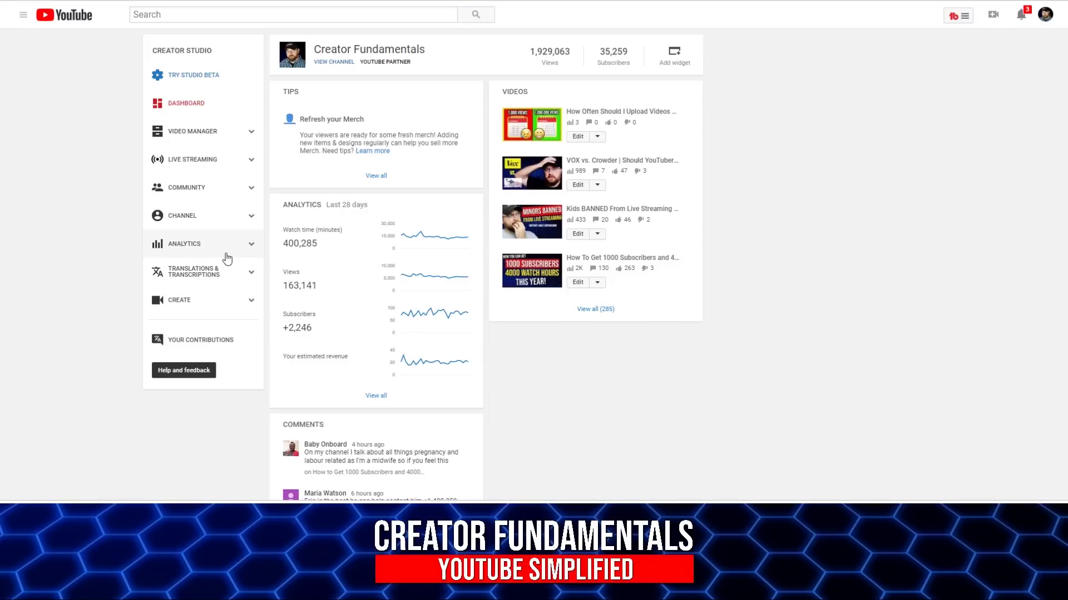
click(217, 222)
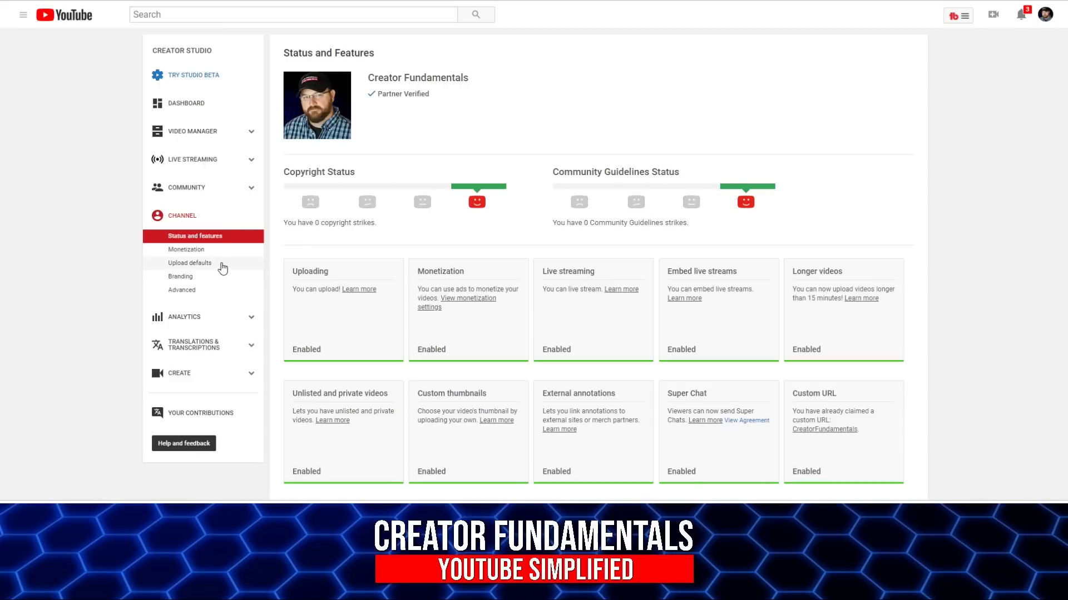
click(223, 267)
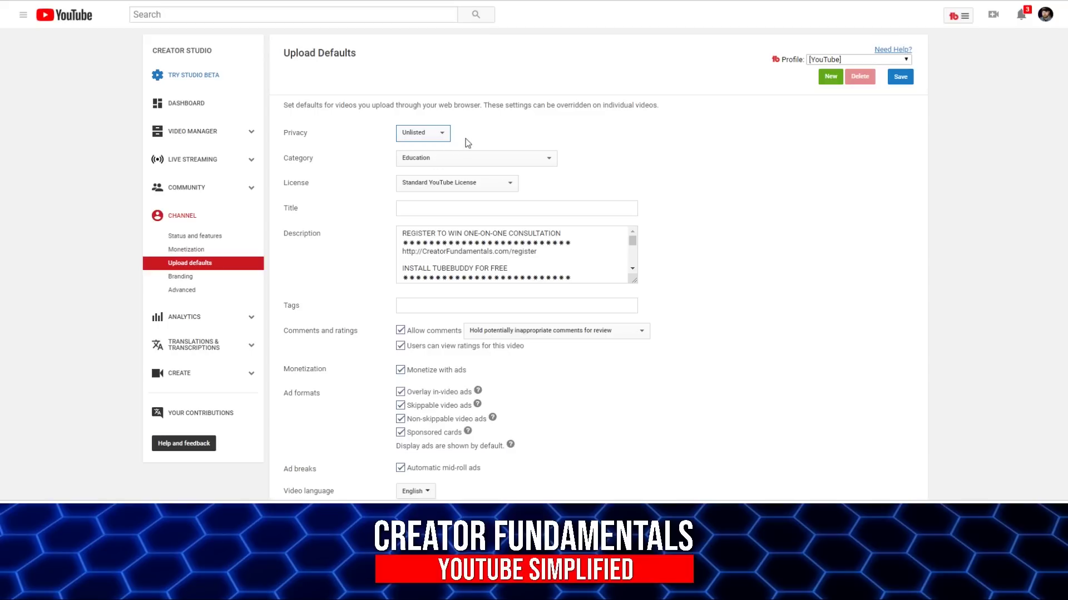
click(467, 162)
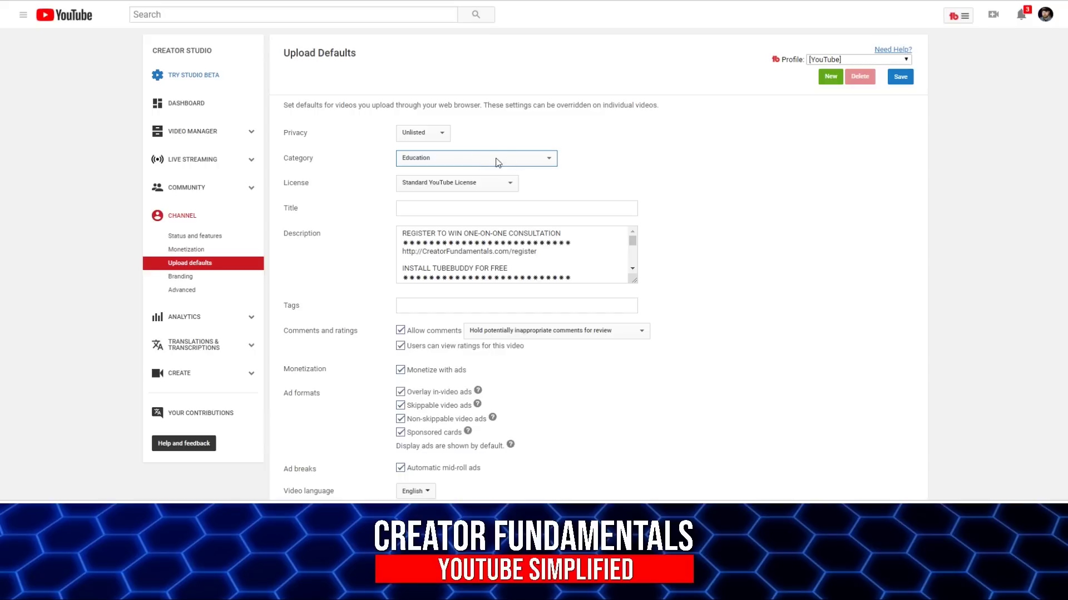
click(598, 161)
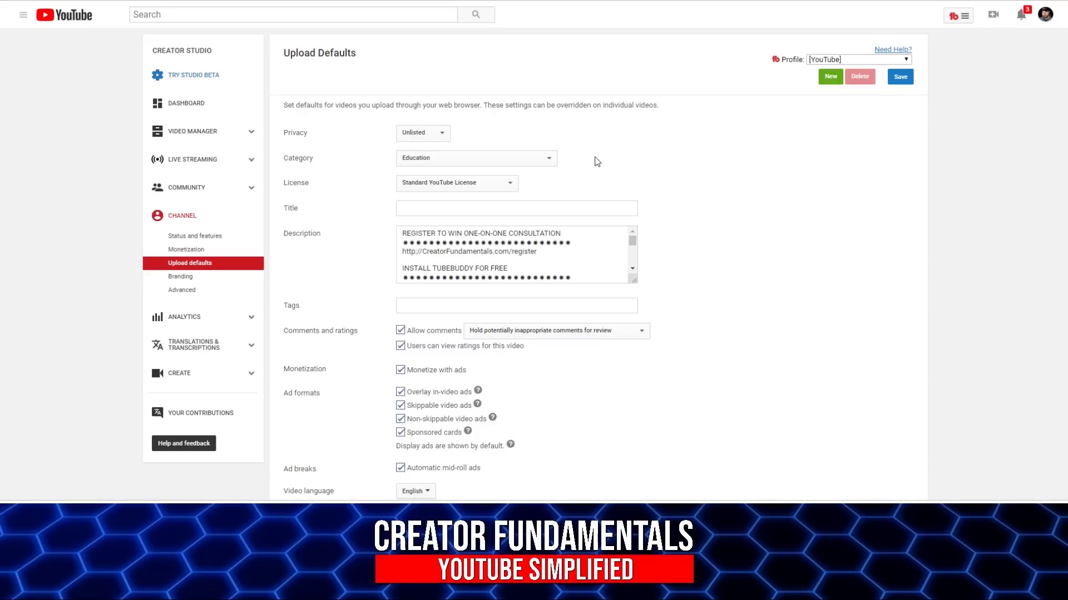
click(493, 184)
click(517, 209)
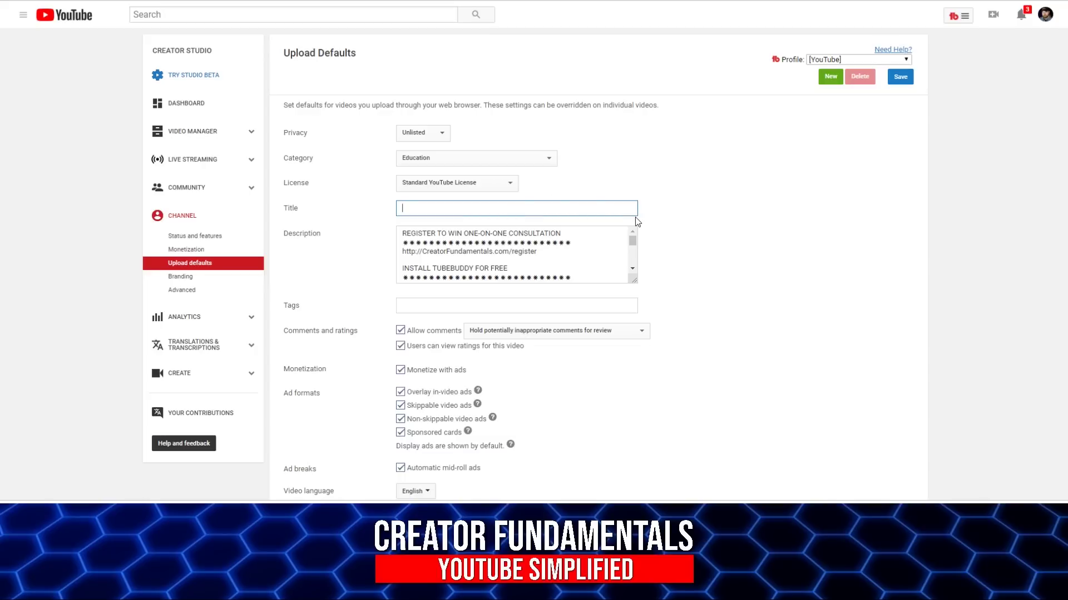
Step: Enlarge the Description box to reveal its promo sections and highlight the INSTALL TUBEBUDDY FOR FREE block
click(668, 218)
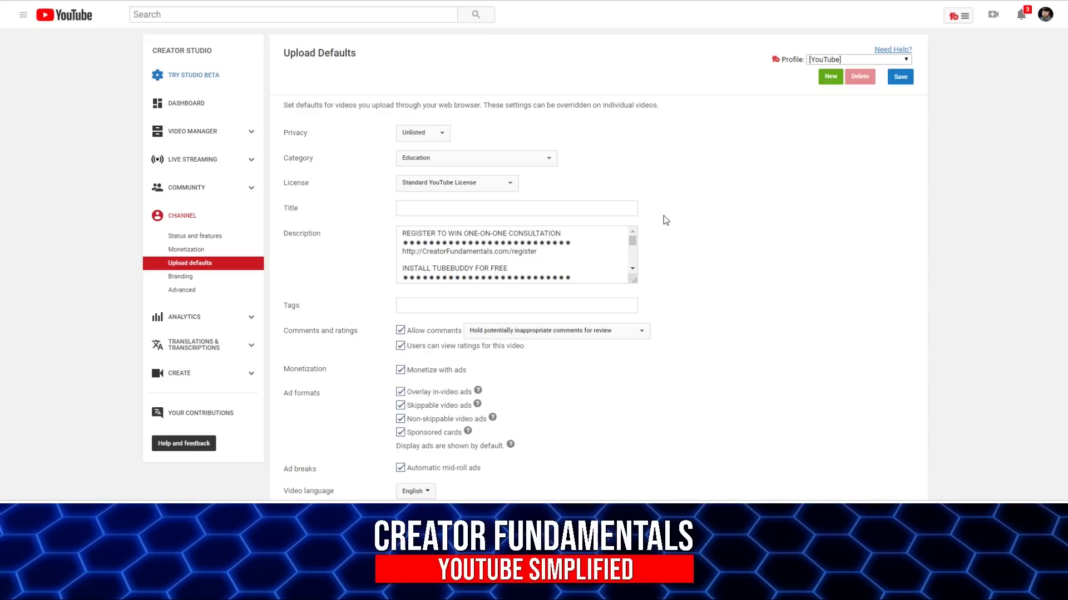
drag(634, 280, 672, 476)
scroll(739, 372, down, 1)
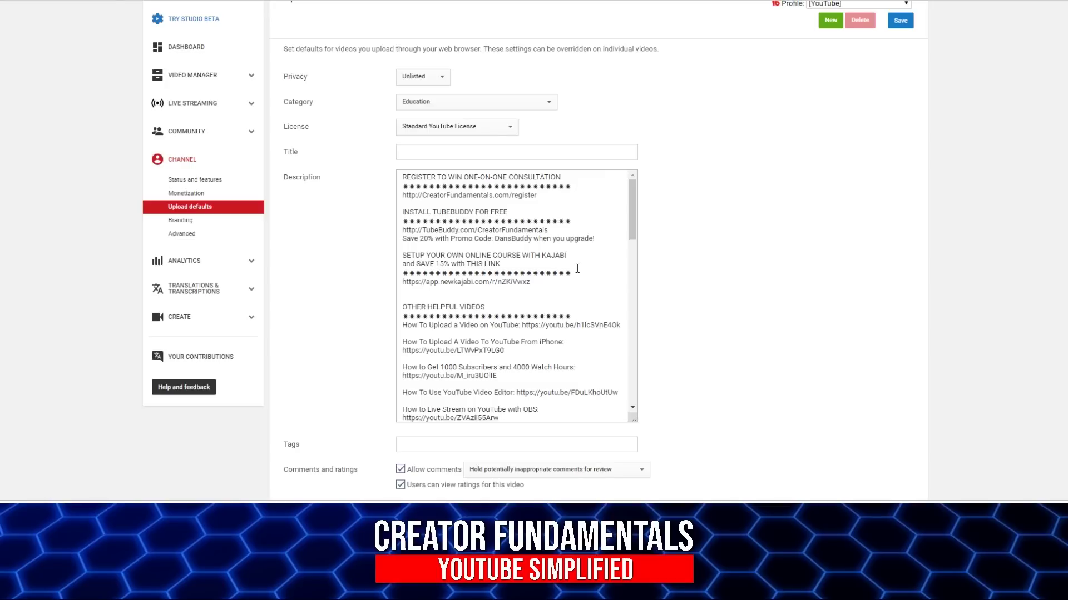
drag(602, 241, 385, 216)
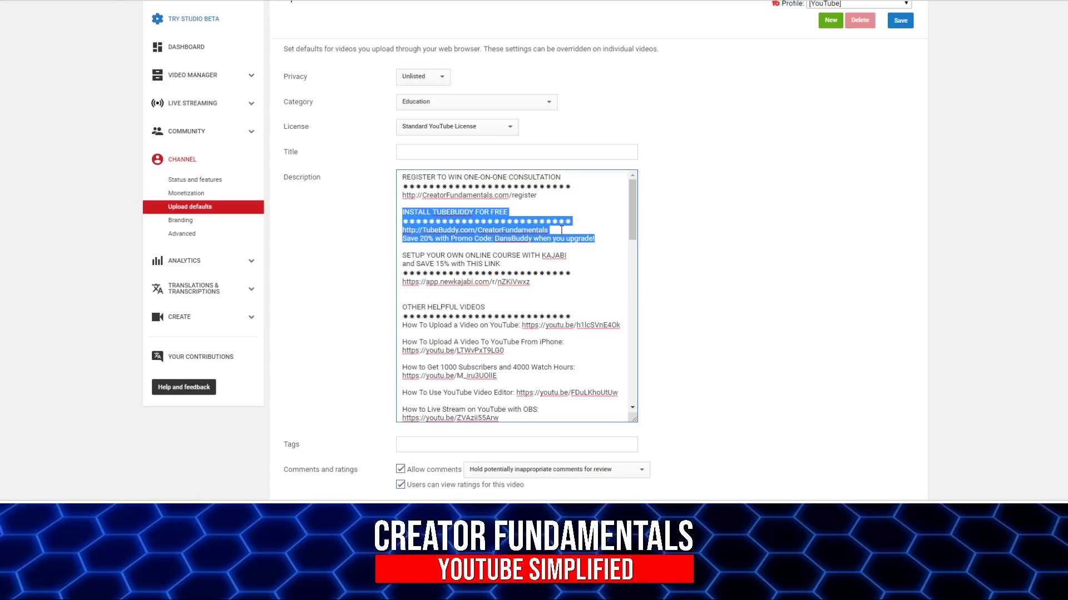
click(589, 240)
scroll(580, 243, down, 2)
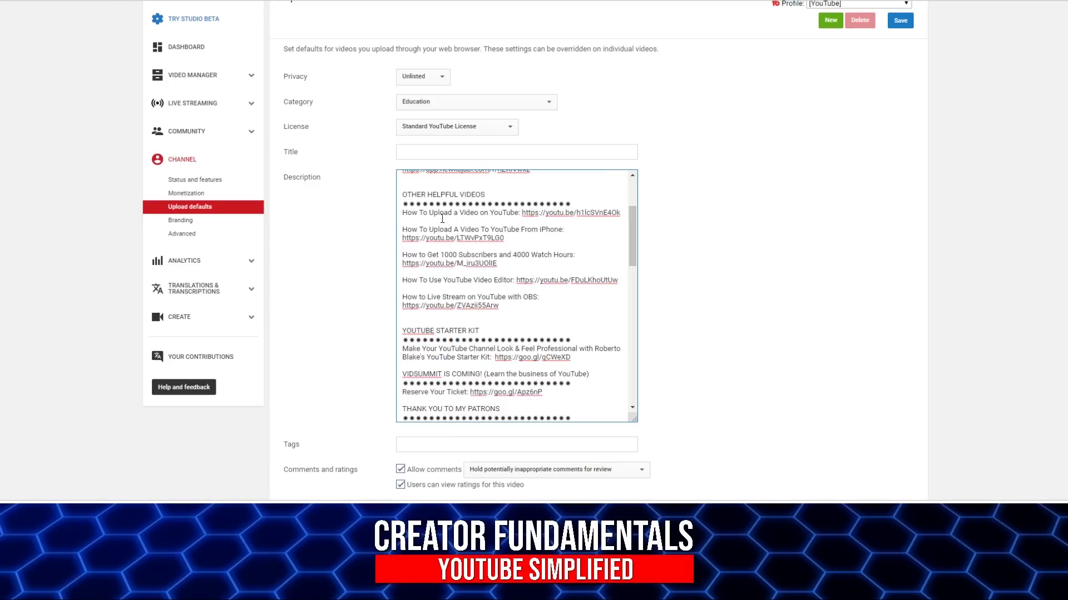
drag(402, 195, 515, 307)
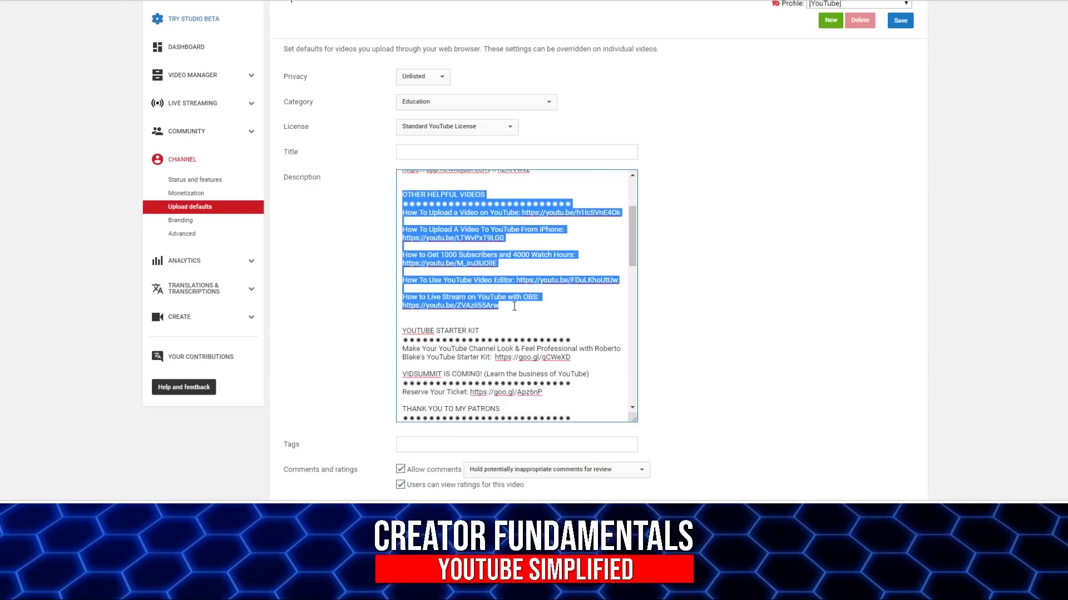
click(570, 269)
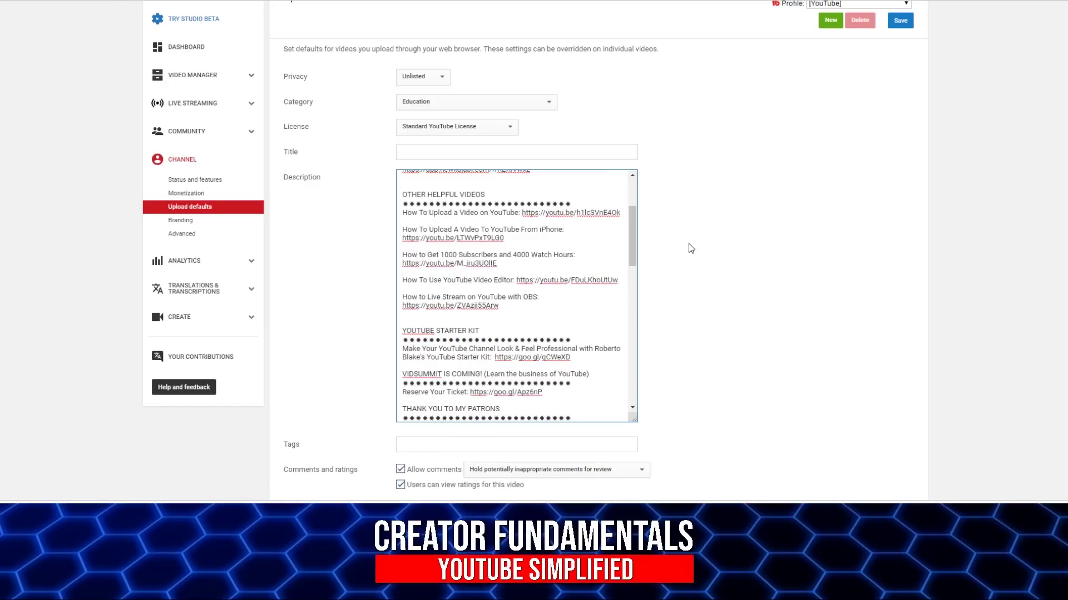
scroll(710, 262, down, 2)
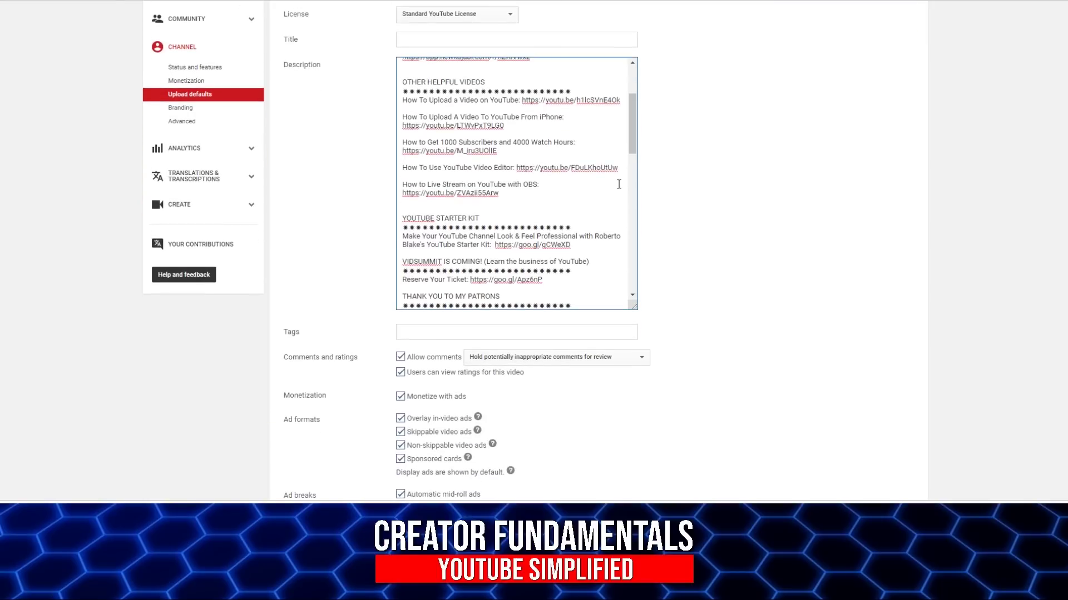
drag(632, 144, 631, 160)
scroll(631, 159, down, 3)
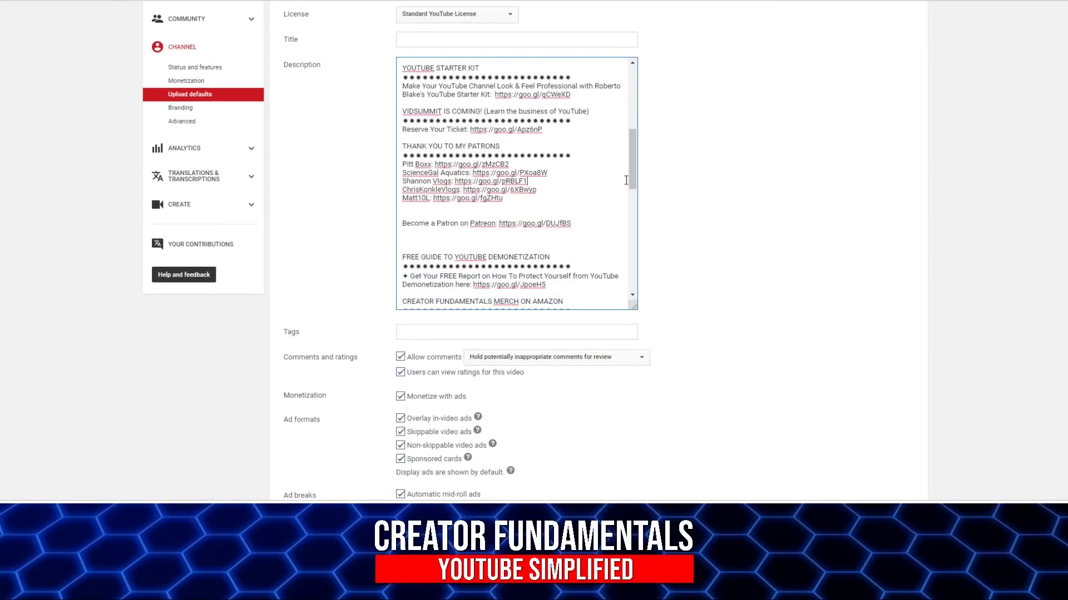
drag(503, 198, 601, 179)
click(573, 197)
scroll(630, 168, down, 2)
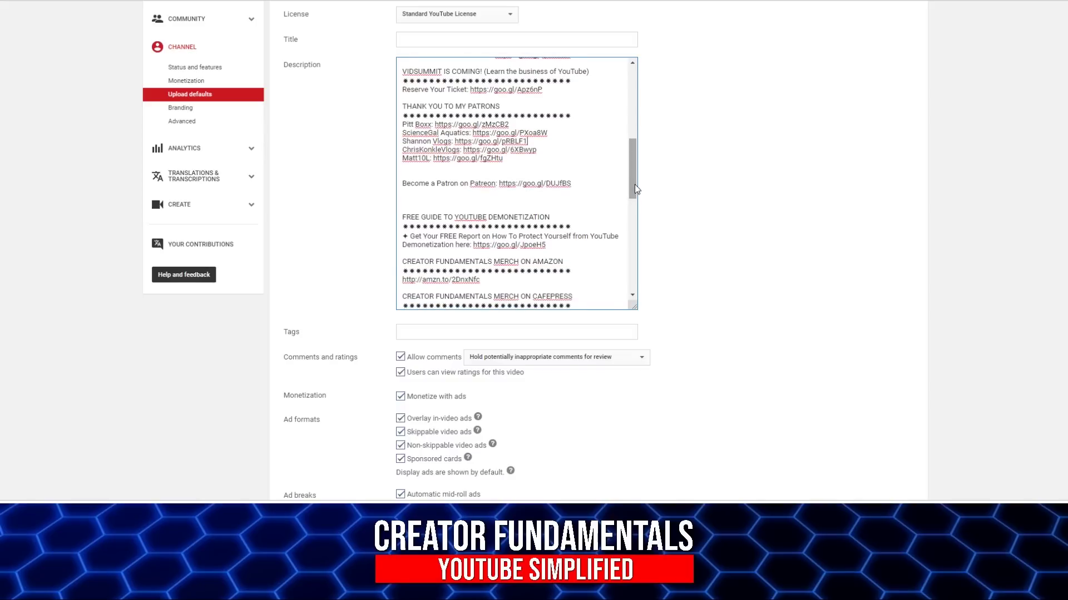
drag(635, 185, 636, 132)
drag(499, 232, 382, 124)
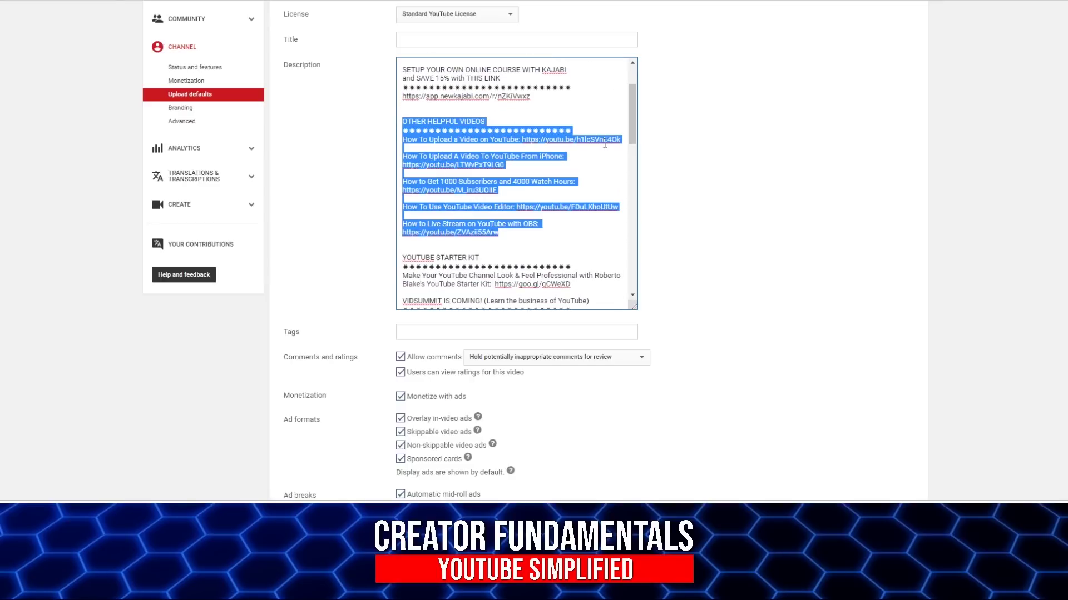
drag(631, 126, 634, 202)
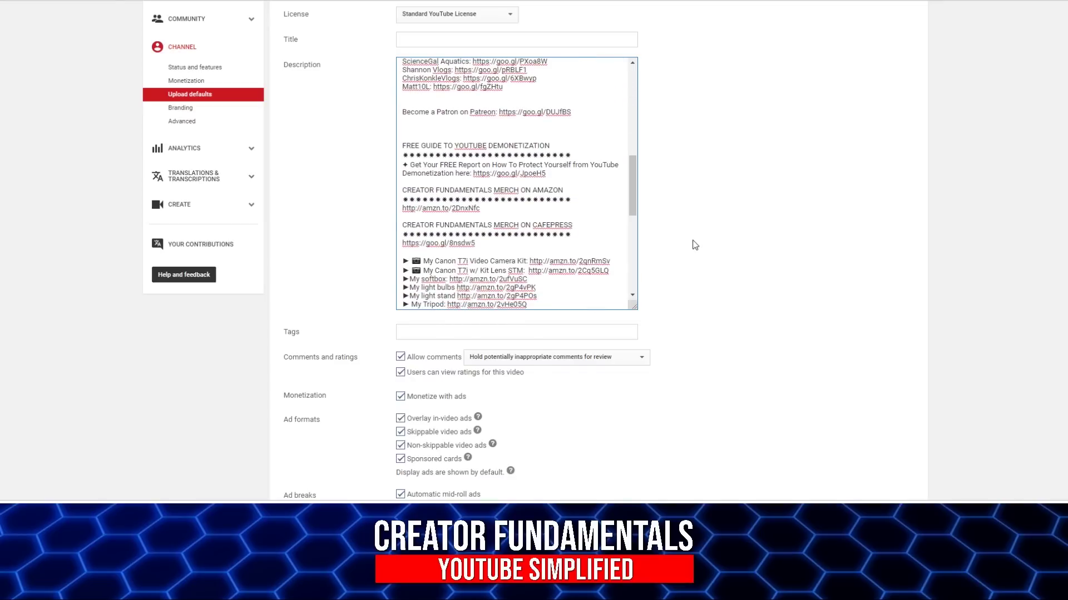
scroll(695, 245, down, 2)
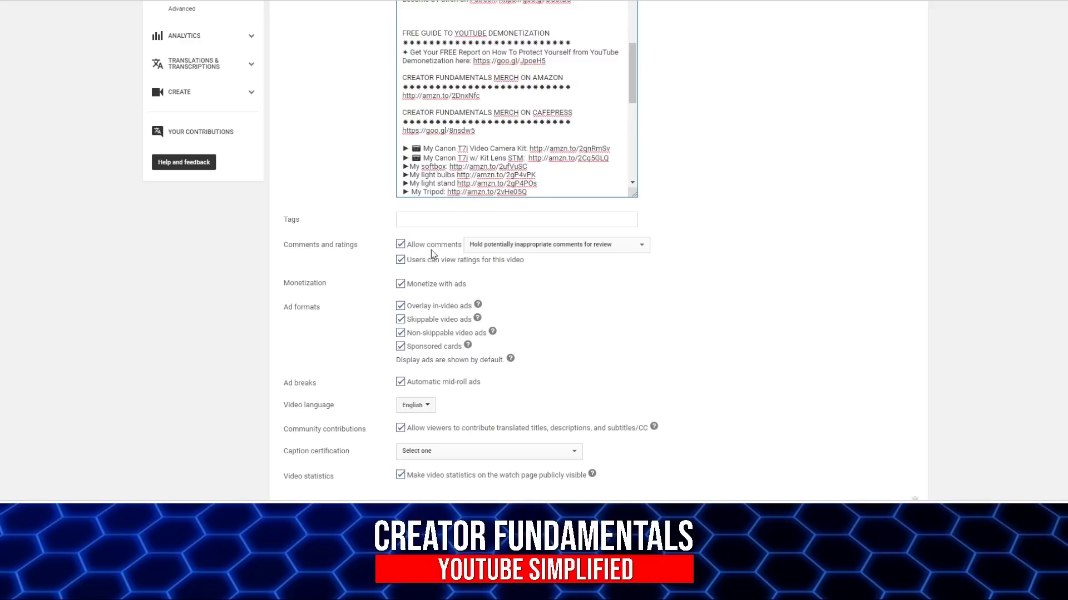
click(571, 251)
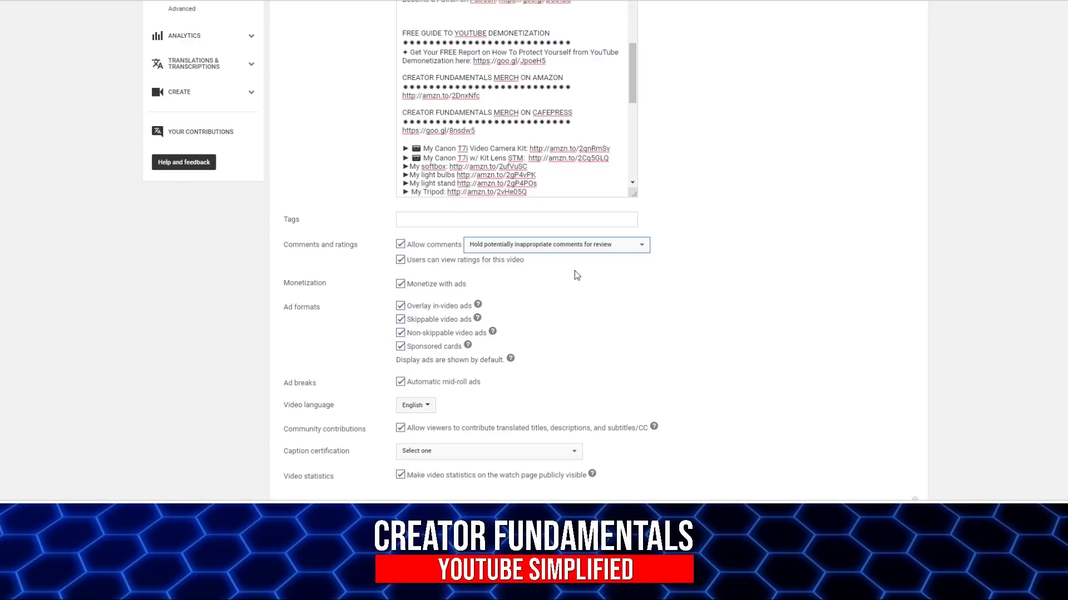
click(684, 262)
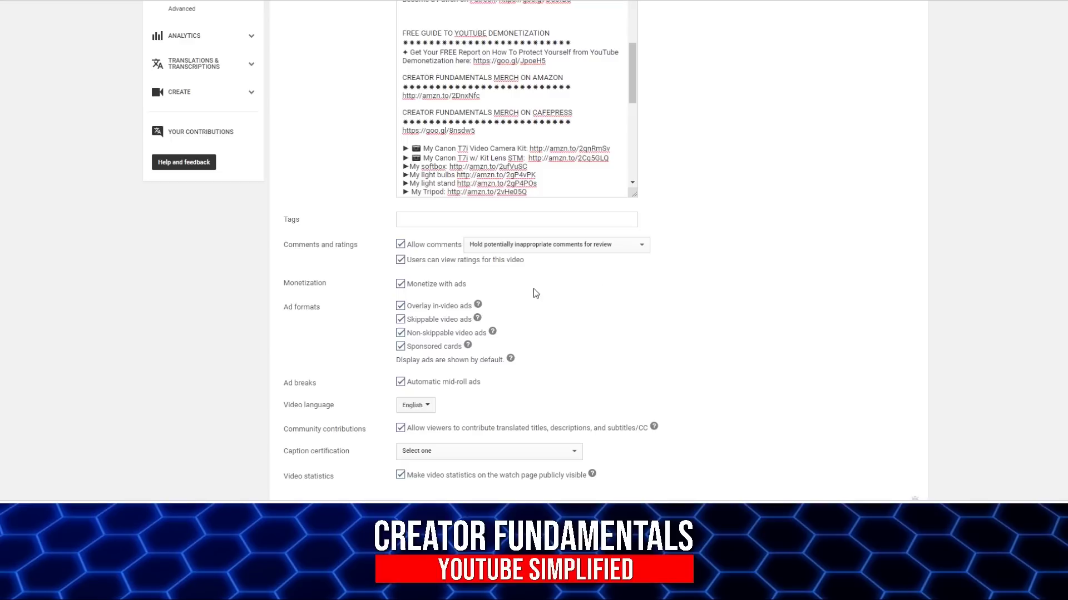
scroll(534, 290, down, 1)
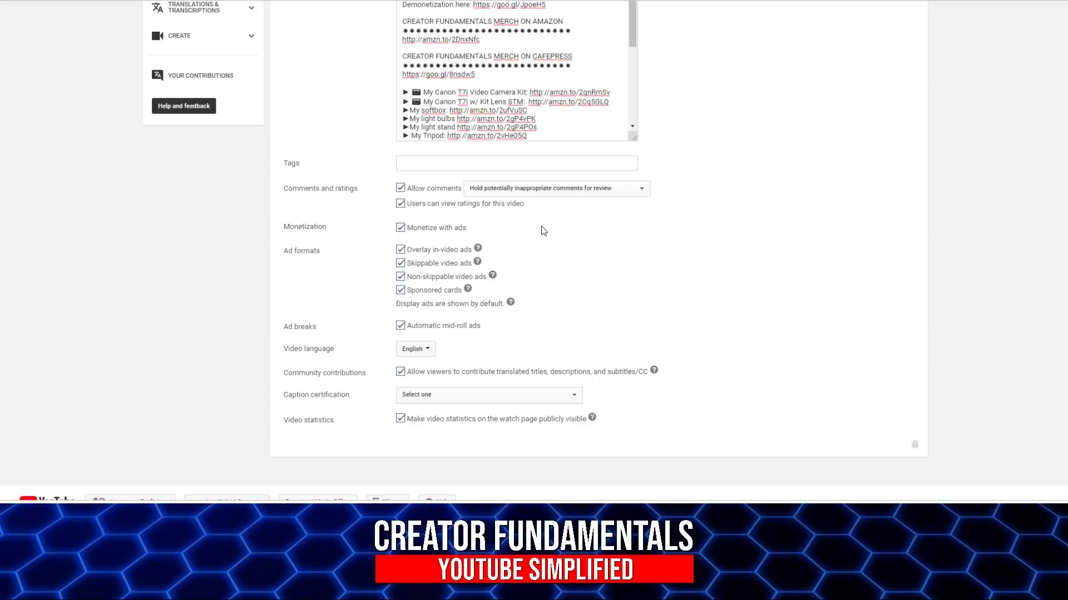
scroll(543, 232, down, 1)
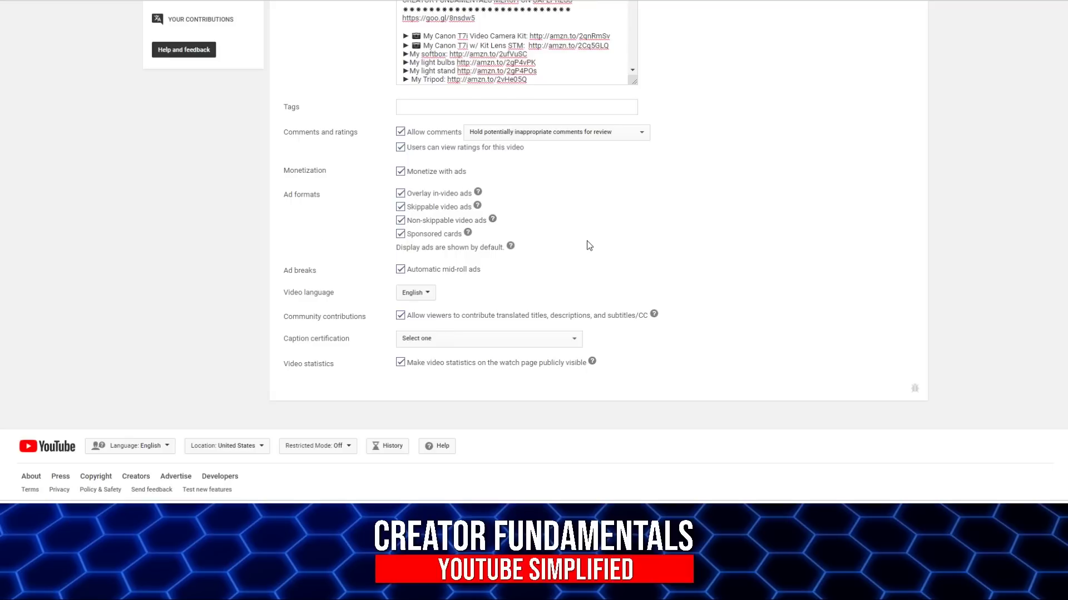
scroll(585, 232, down, 1)
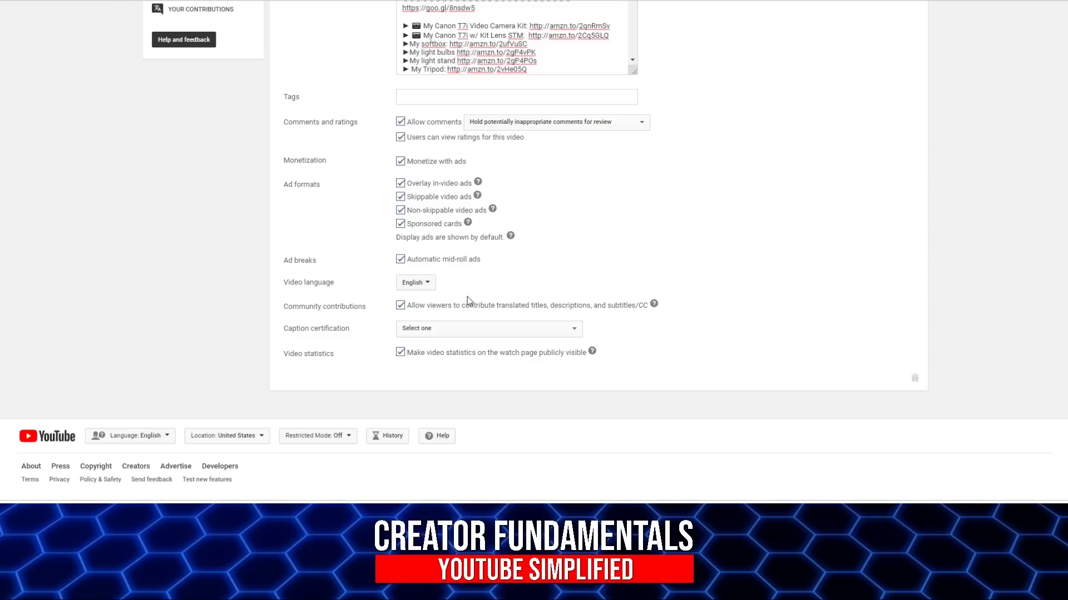
click(427, 283)
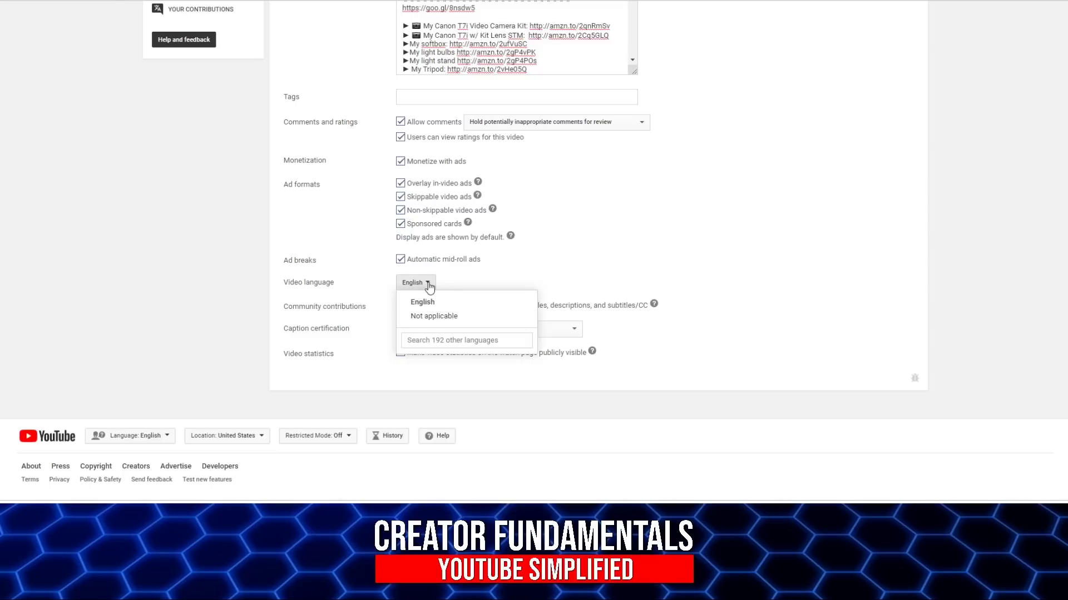
click(527, 272)
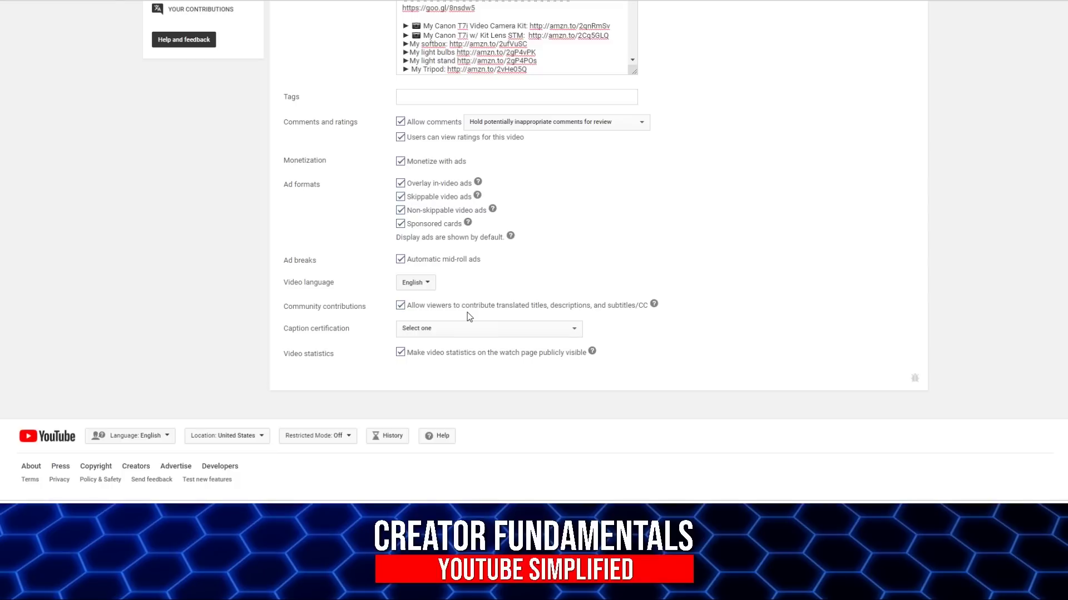
click(501, 333)
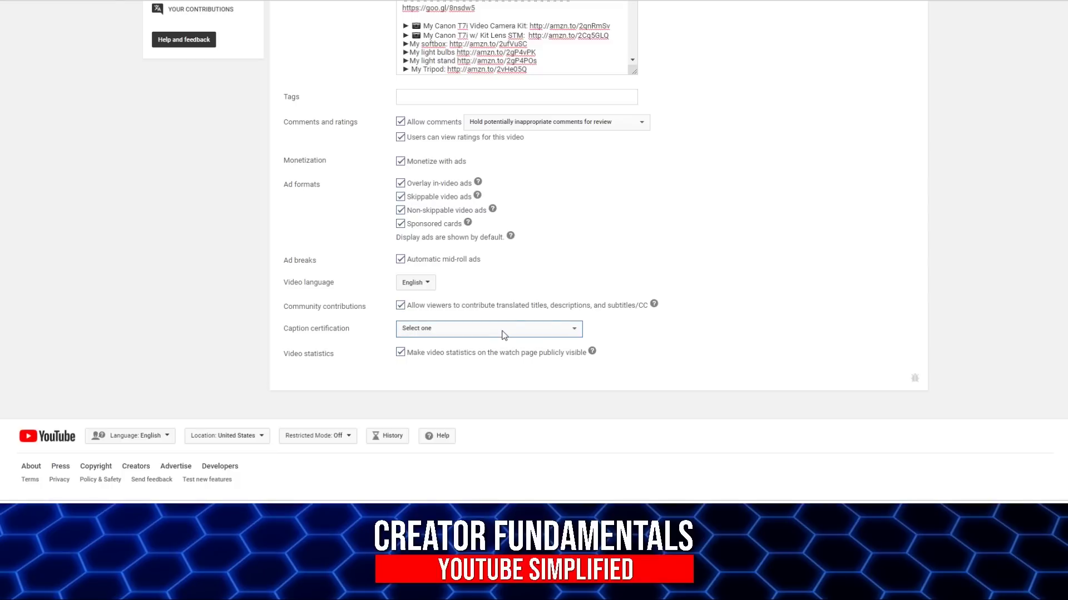
double_click(575, 295)
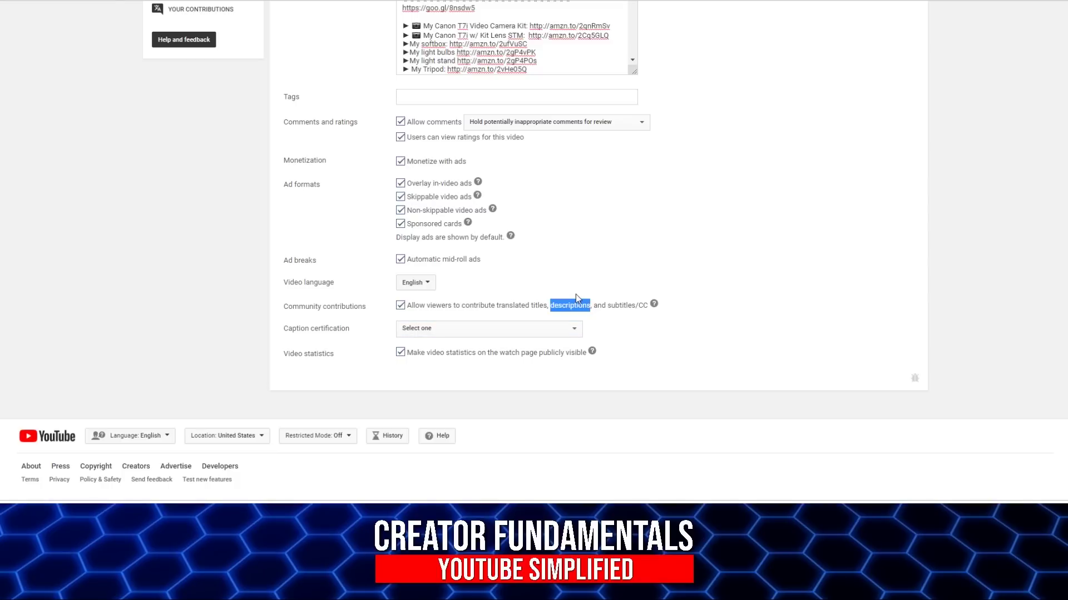
click(683, 321)
scroll(705, 321, up, 7)
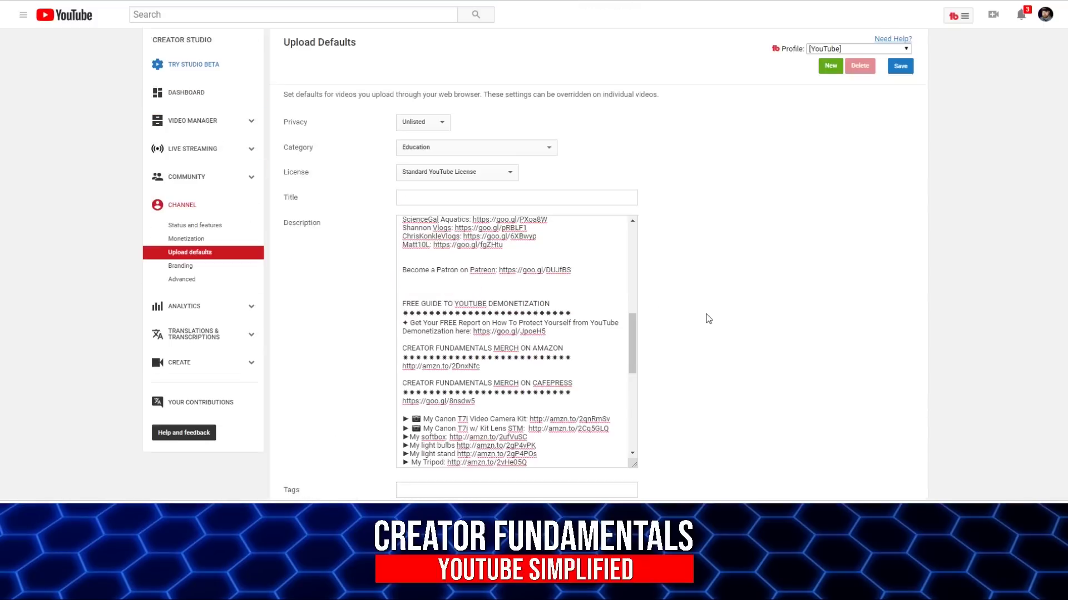
scroll(707, 319, down, 7)
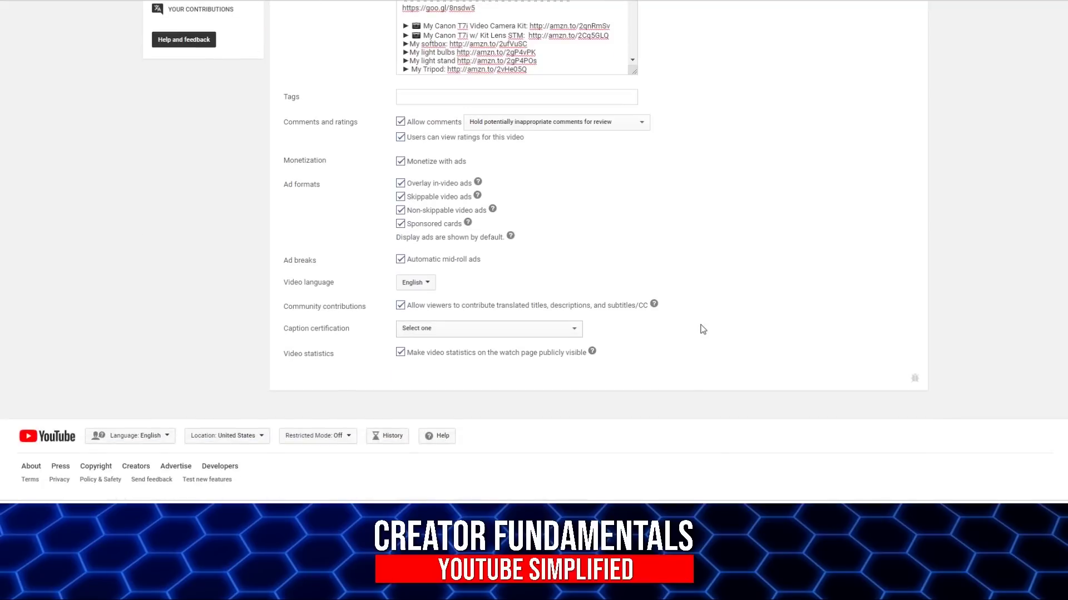
scroll(727, 327, up, 6)
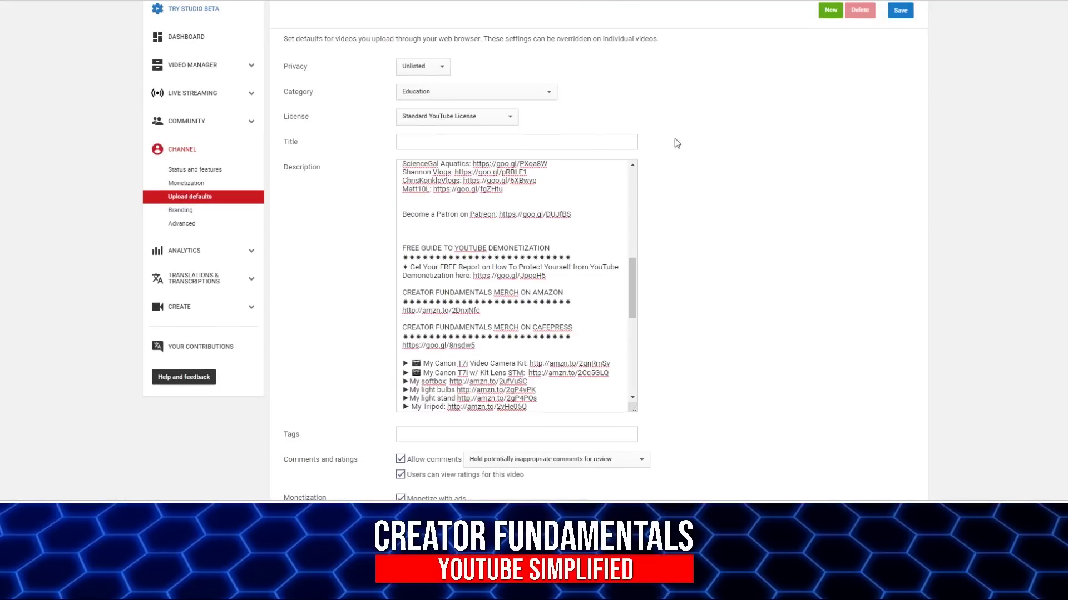
scroll(560, 138, up, 1)
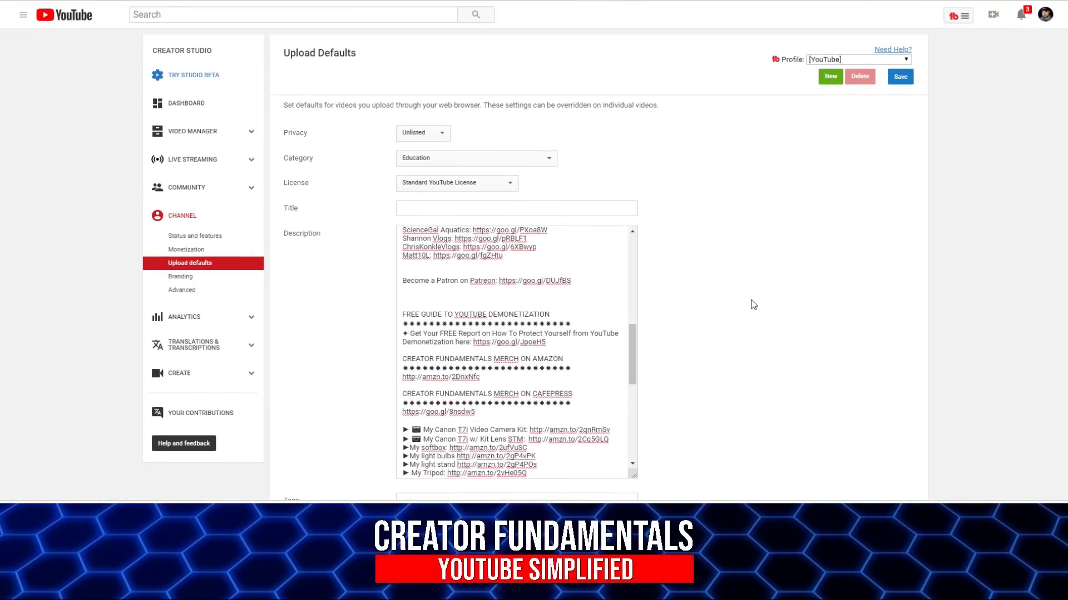
scroll(745, 303, down, 3)
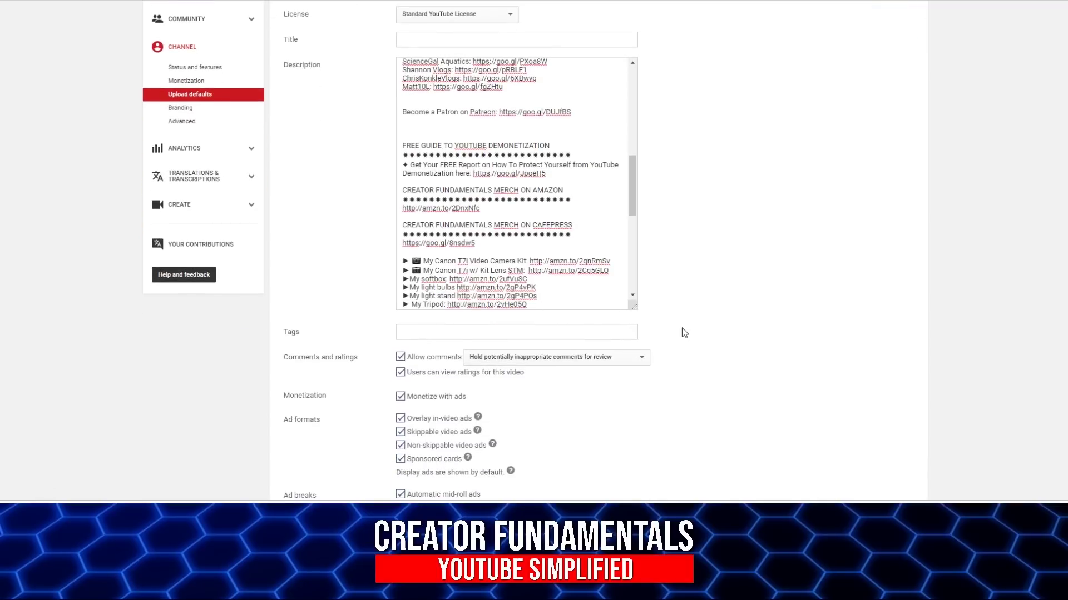
scroll(682, 315, down, 3)
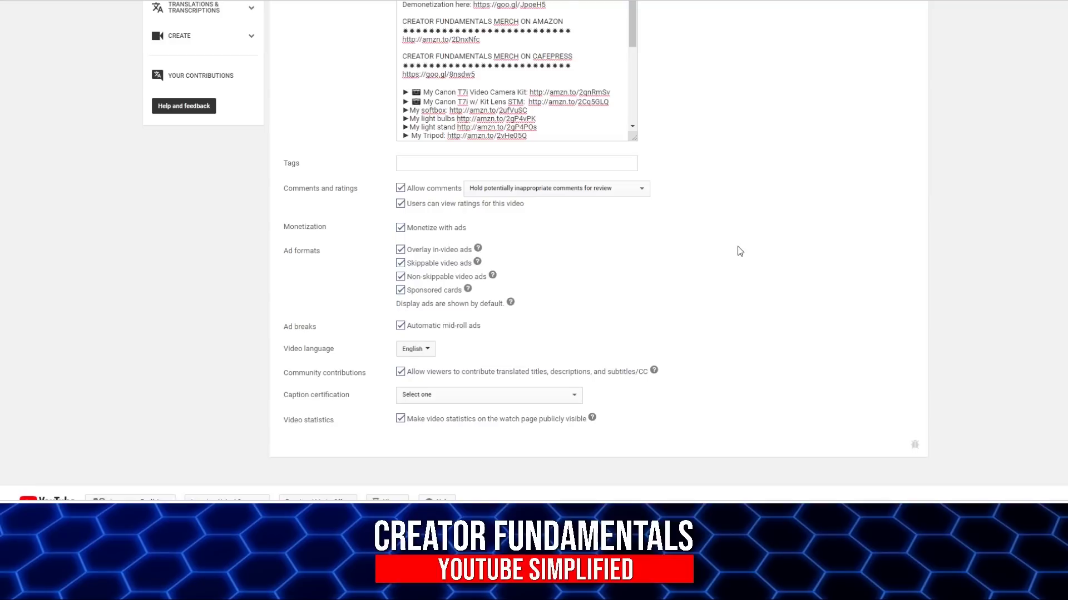
scroll(739, 251, up, 4)
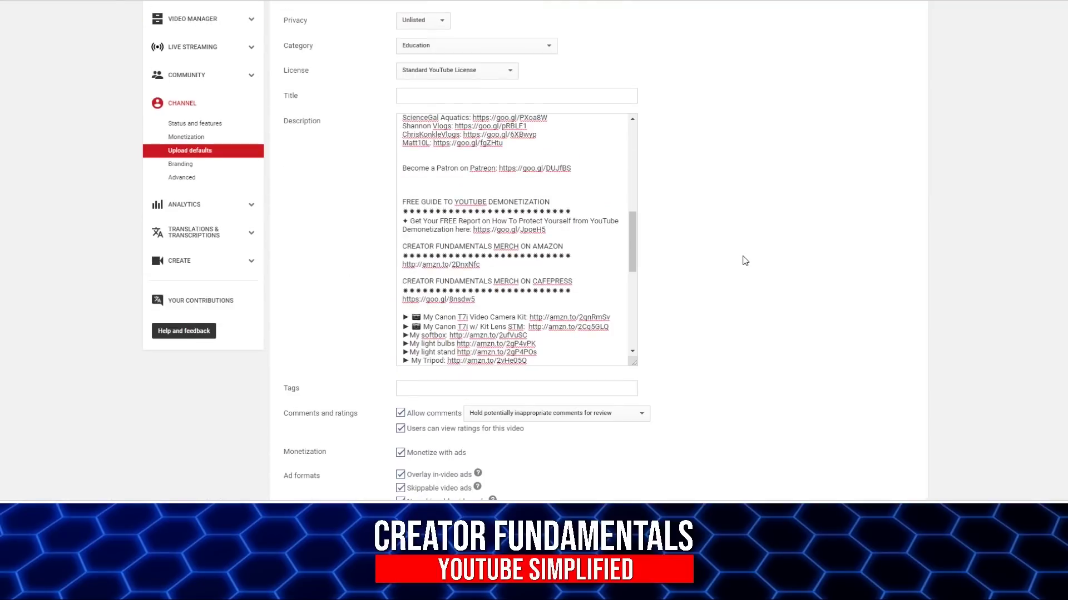
scroll(698, 257, up, 2)
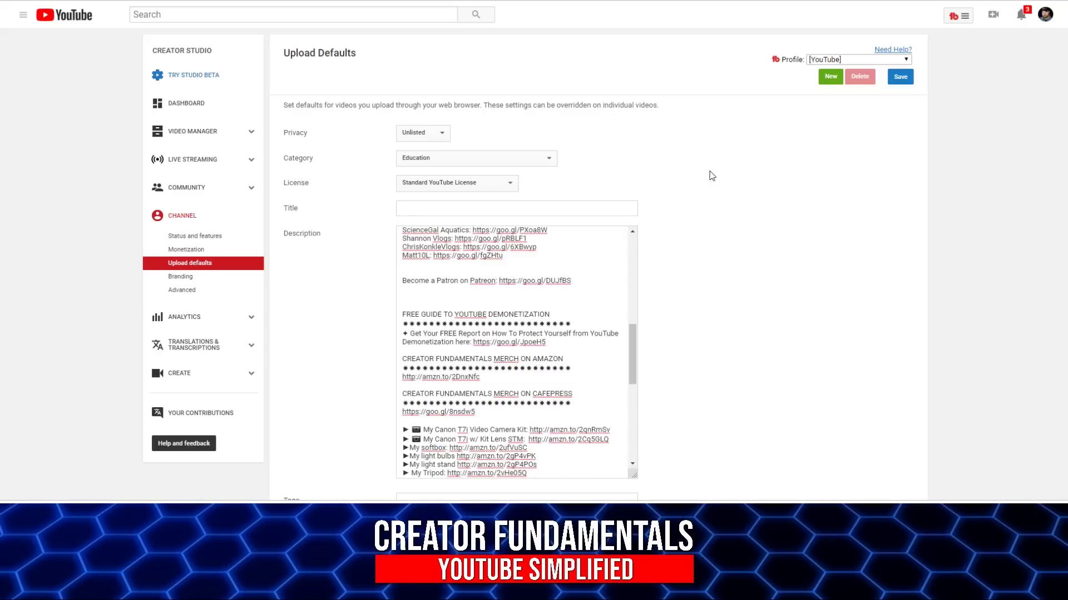
Step: Load the TubeBuddy LIVE STREAM profile and select its CF LIVE! title and opening description paragraph
drag(632, 340, 650, 253)
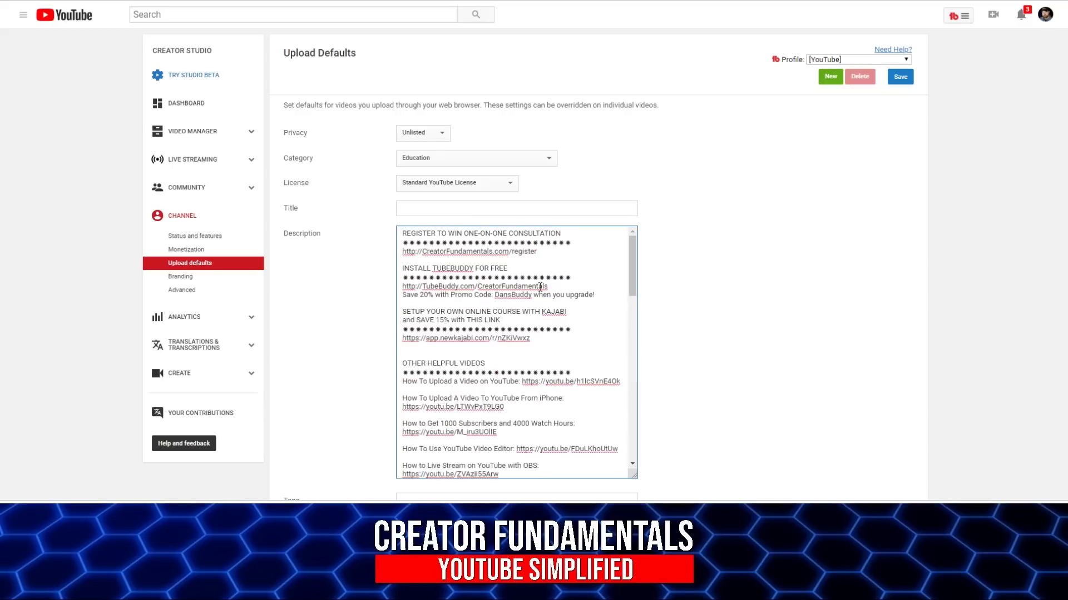
click(865, 62)
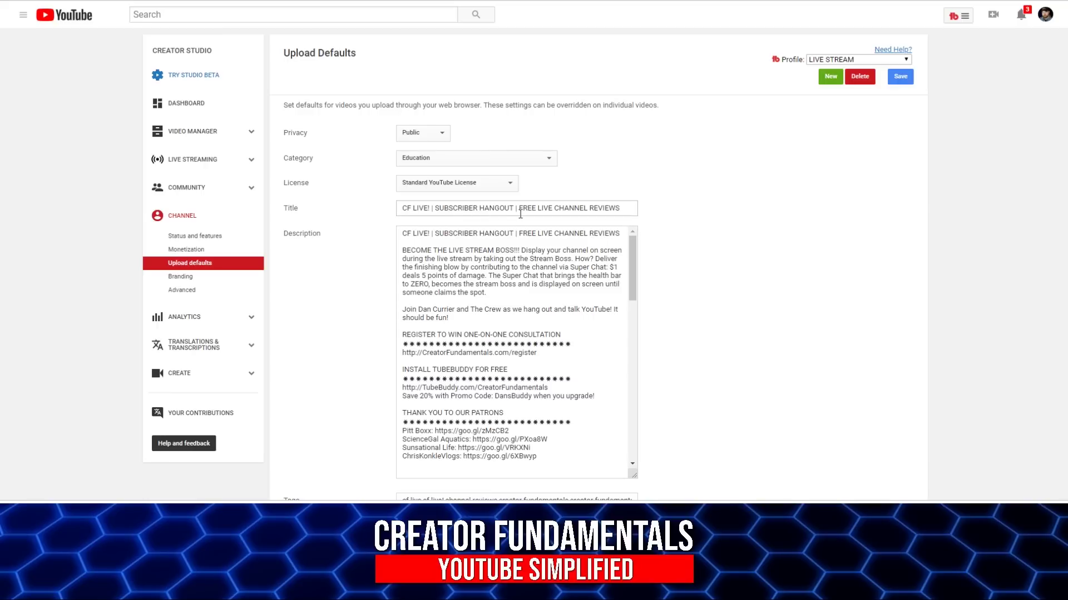
click(449, 208)
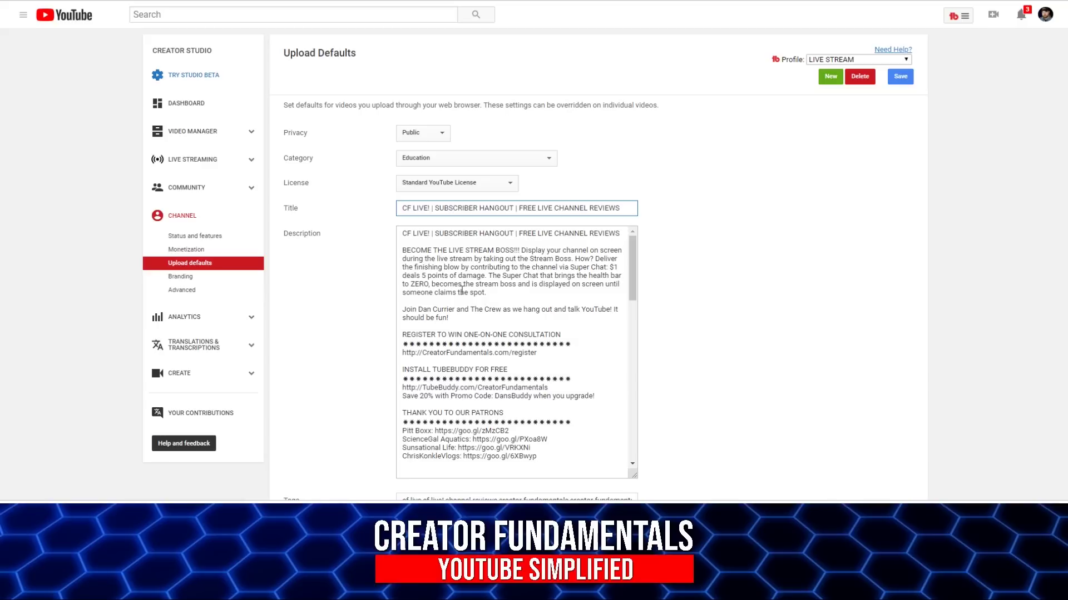
drag(404, 234, 589, 298)
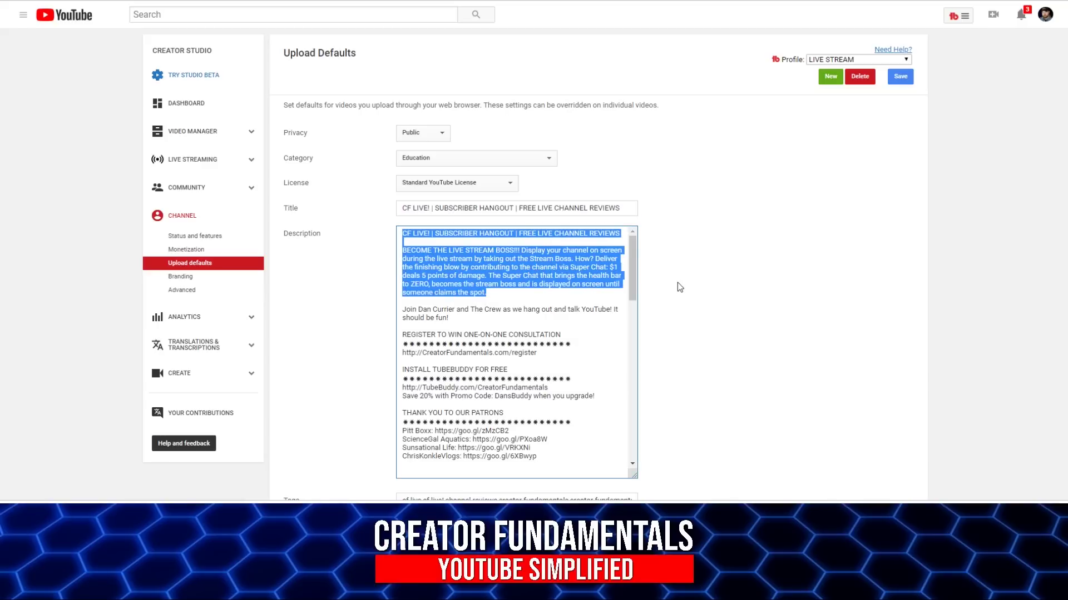
scroll(636, 280, down, 1)
scroll(636, 281, up, 1)
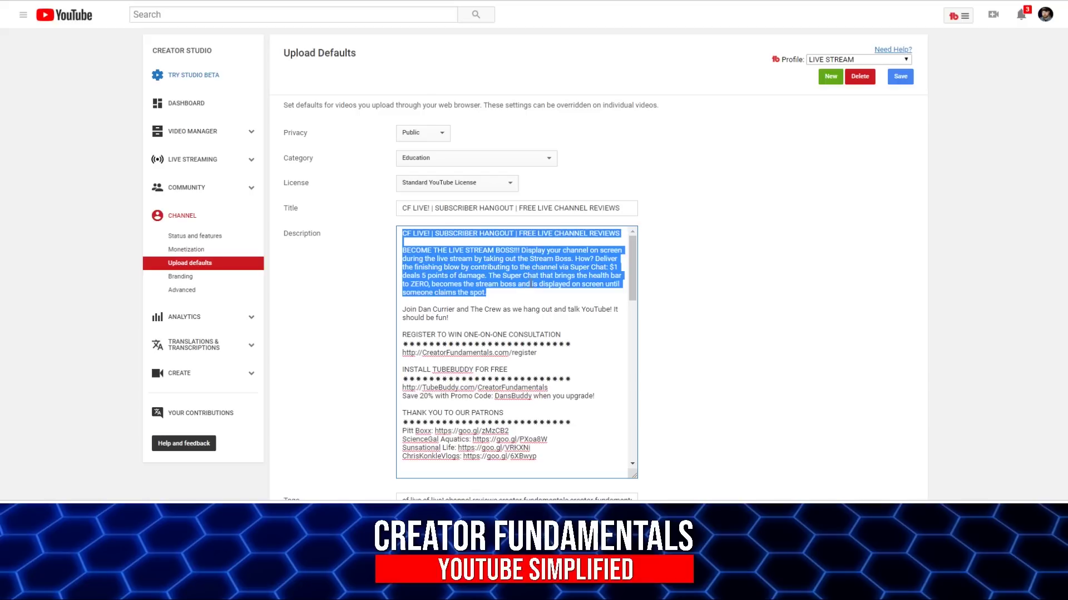
scroll(565, 295, down, 15)
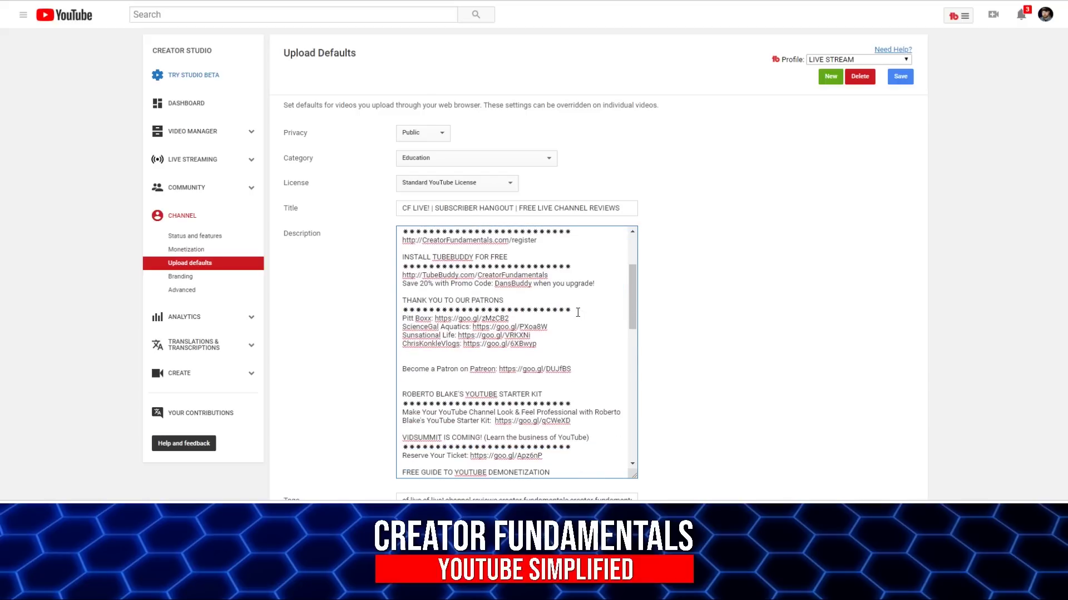
scroll(699, 291, down, 4)
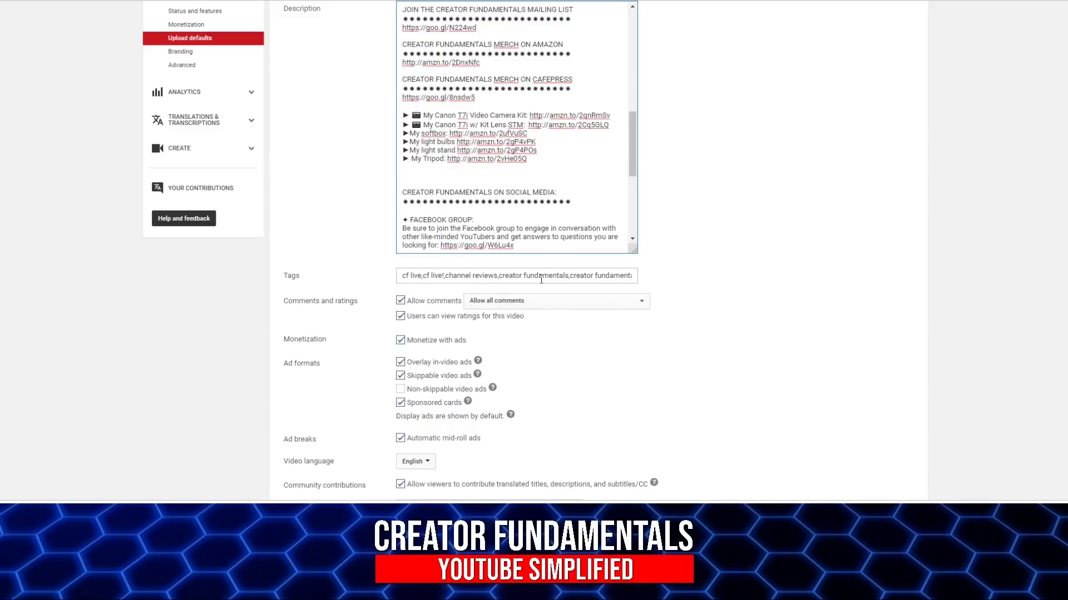
scroll(683, 272, up, 3)
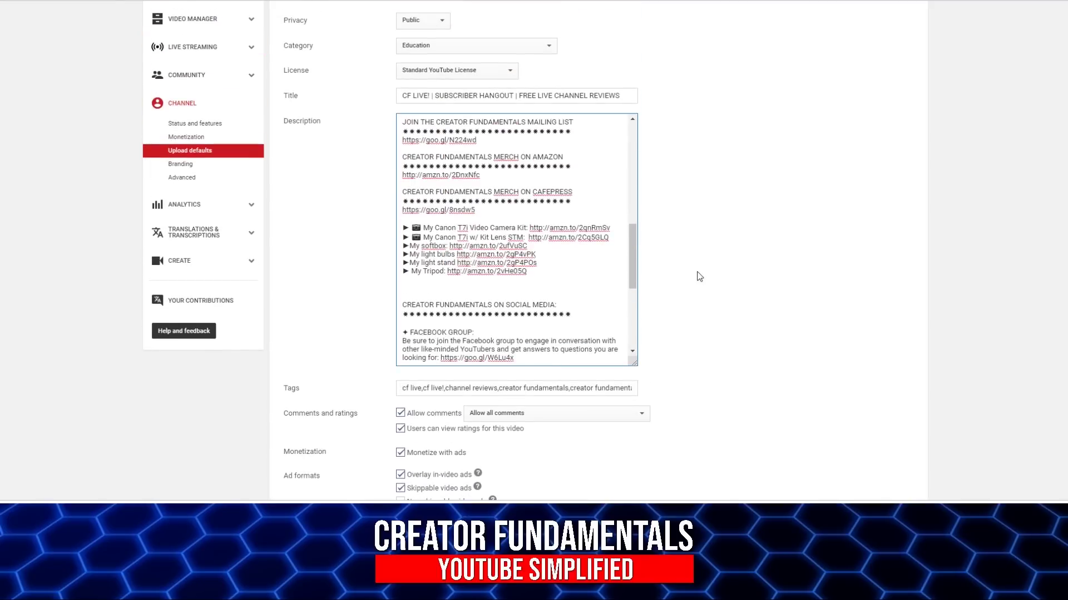
scroll(719, 280, down, 3)
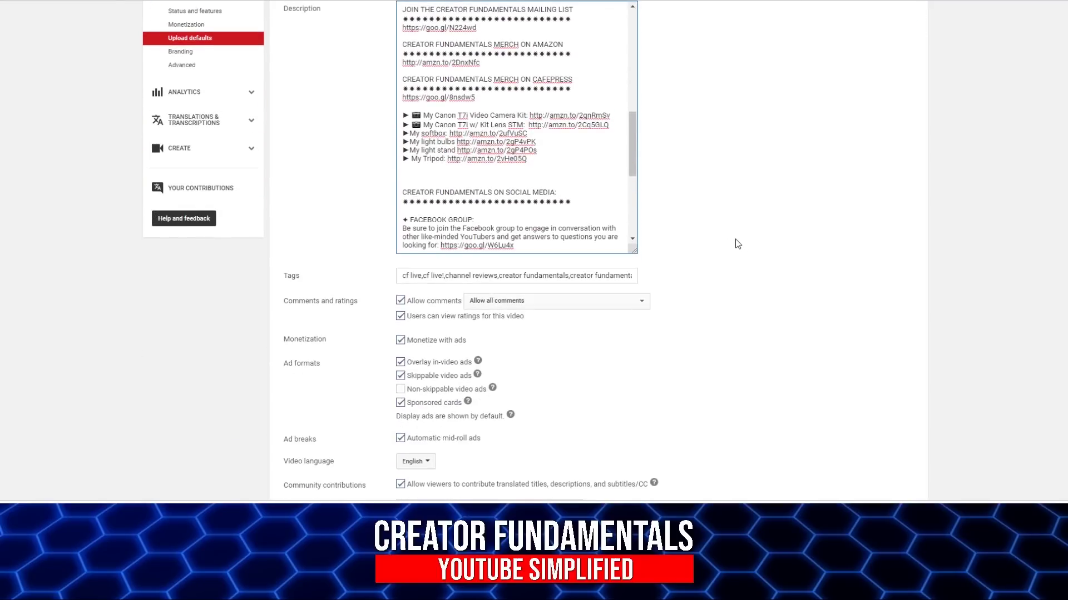
scroll(738, 244, up, 4)
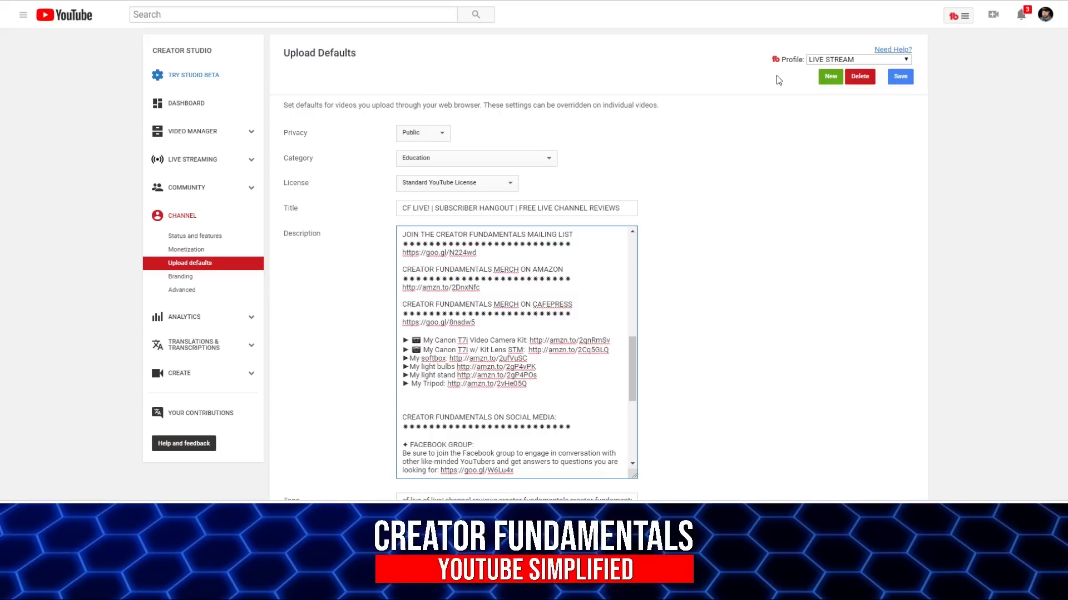
click(835, 61)
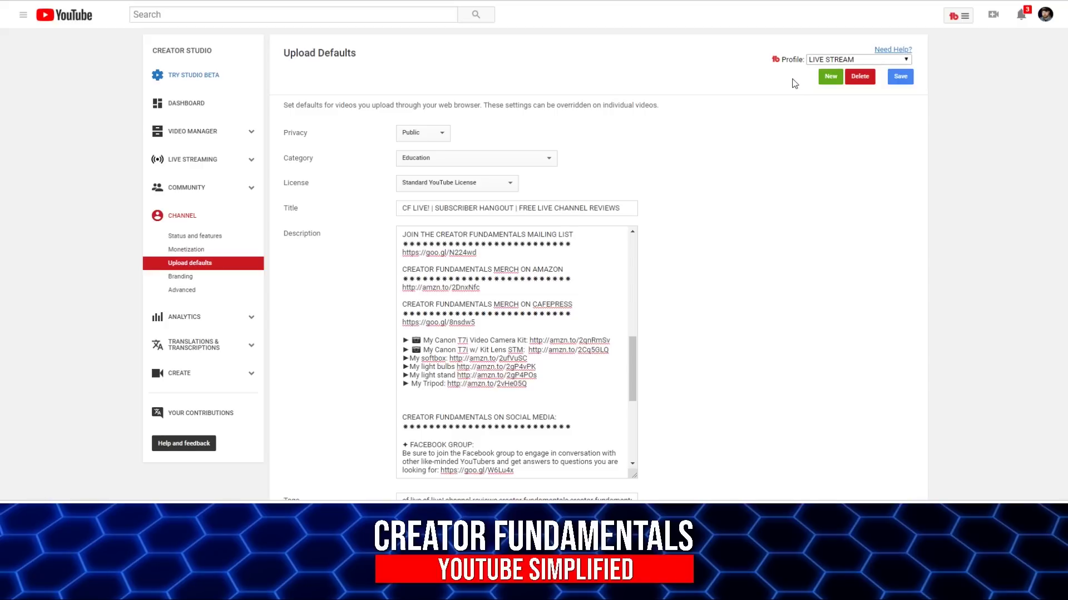
click(838, 76)
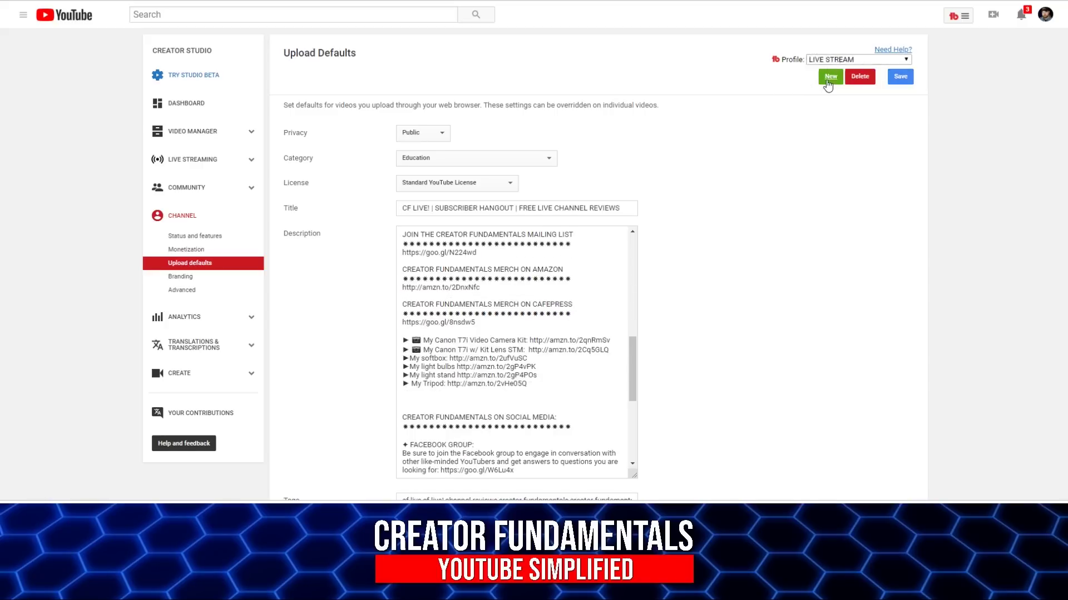
click(828, 77)
click(662, 156)
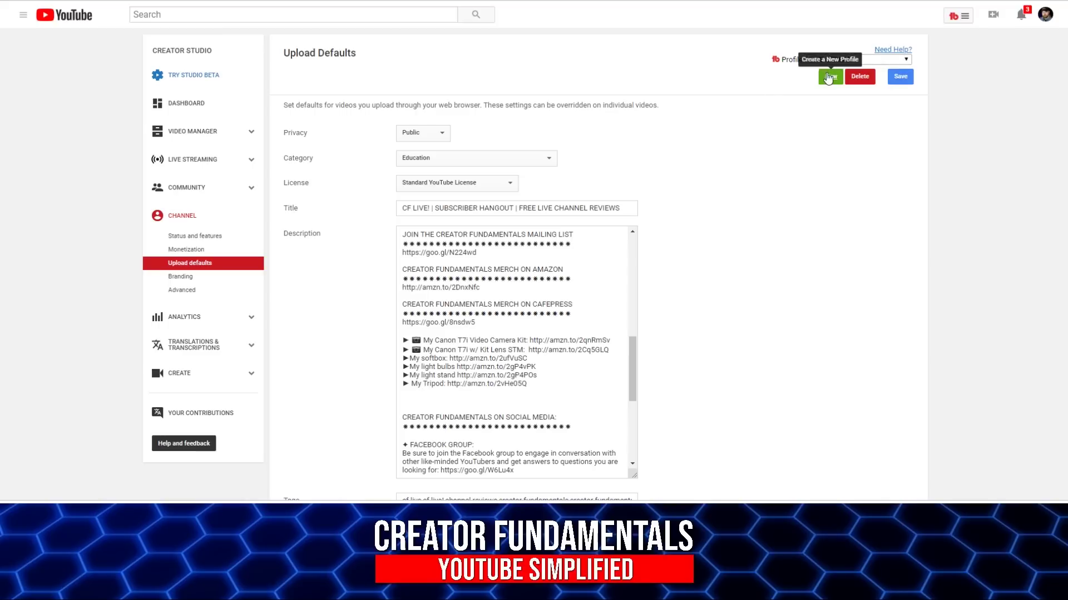
click(823, 76)
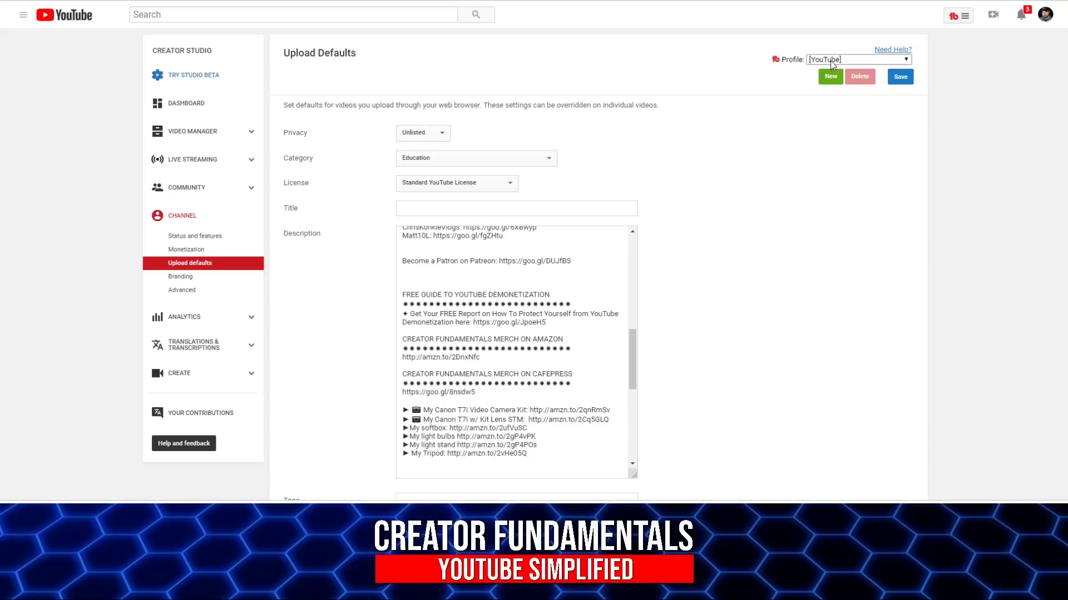
click(831, 60)
click(826, 81)
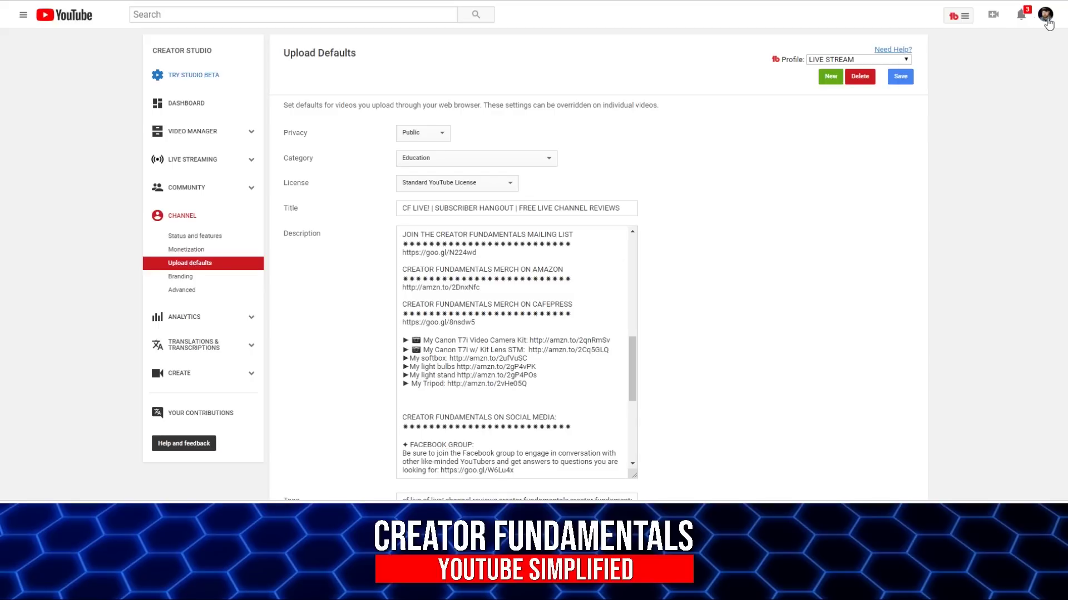
click(1045, 15)
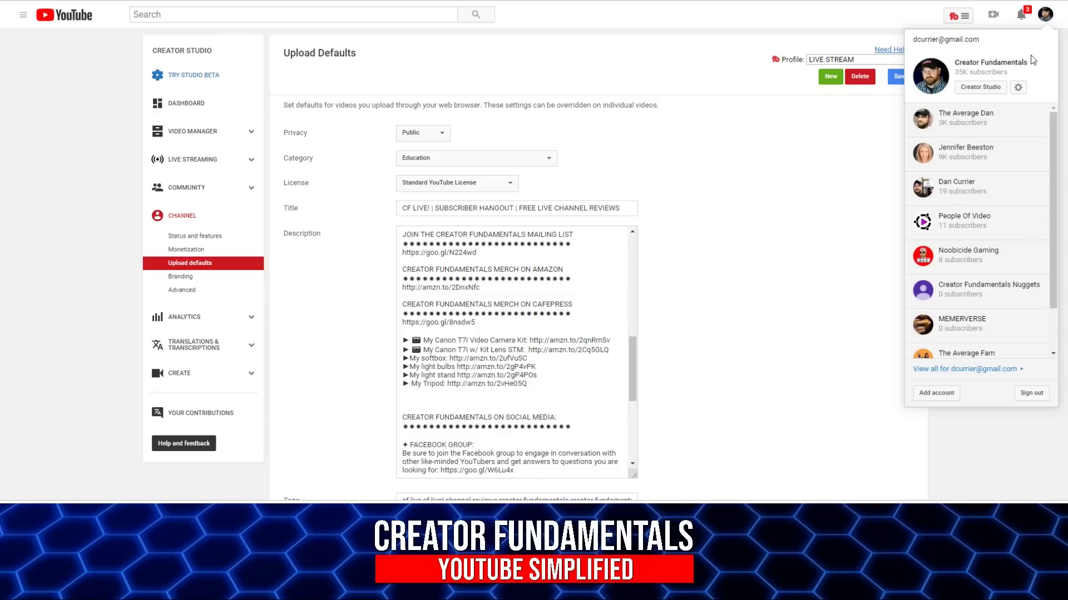
click(790, 144)
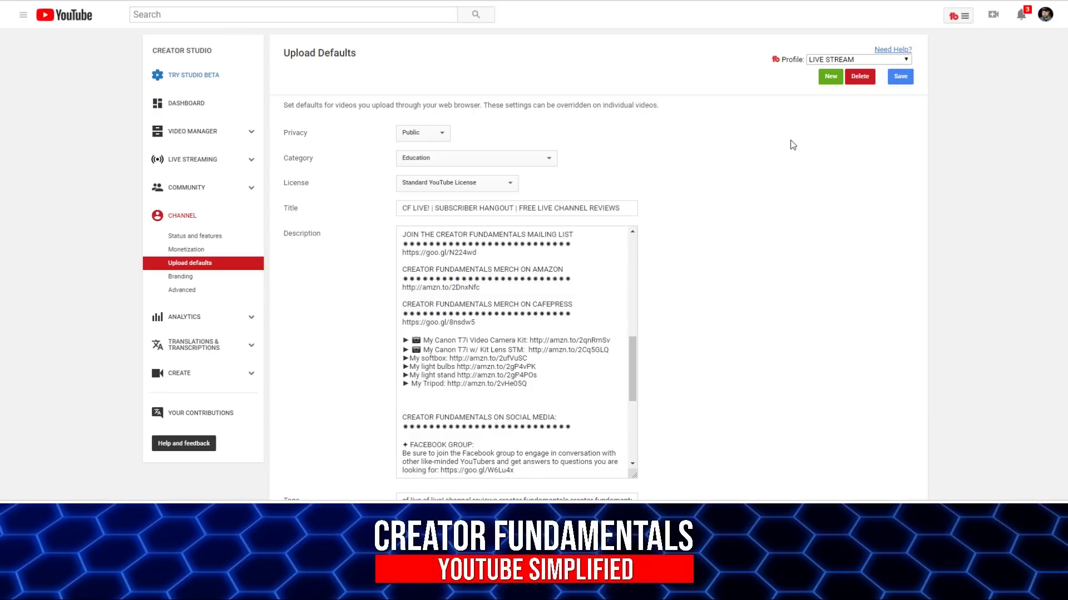